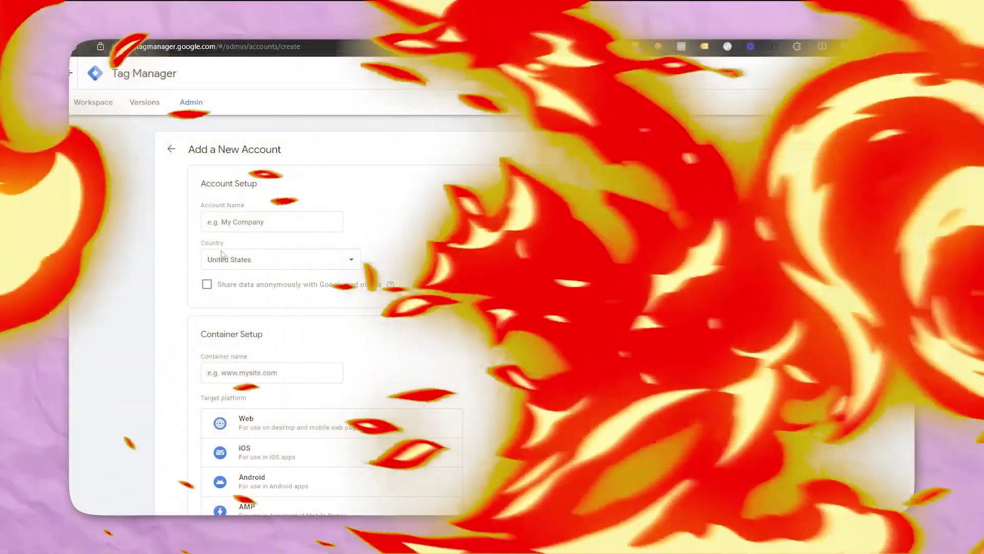
Name the account 'demo woocommerce' and rename the Google tag to 'Ga4 GT Configuration Tag'
left_click(217, 223)
type("demo")
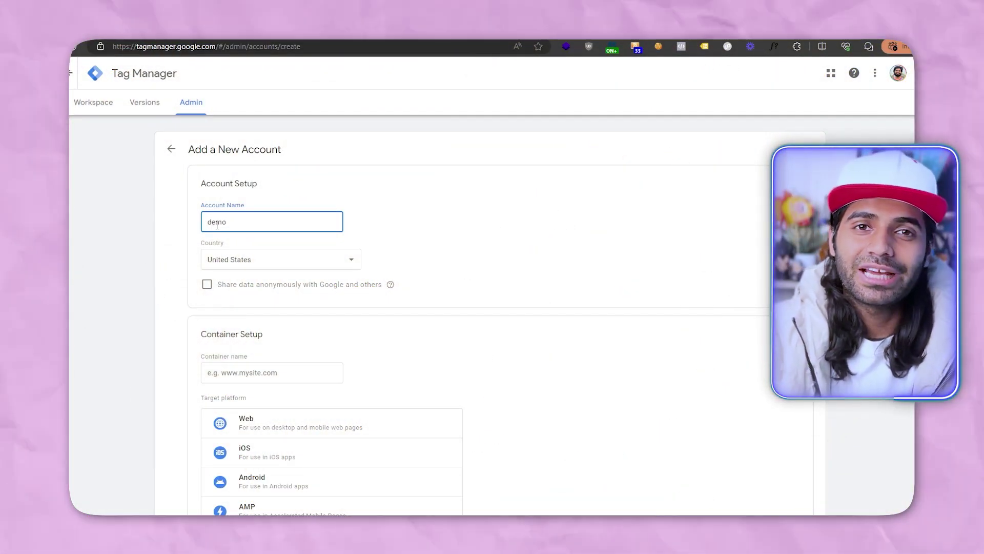
type(" wooco")
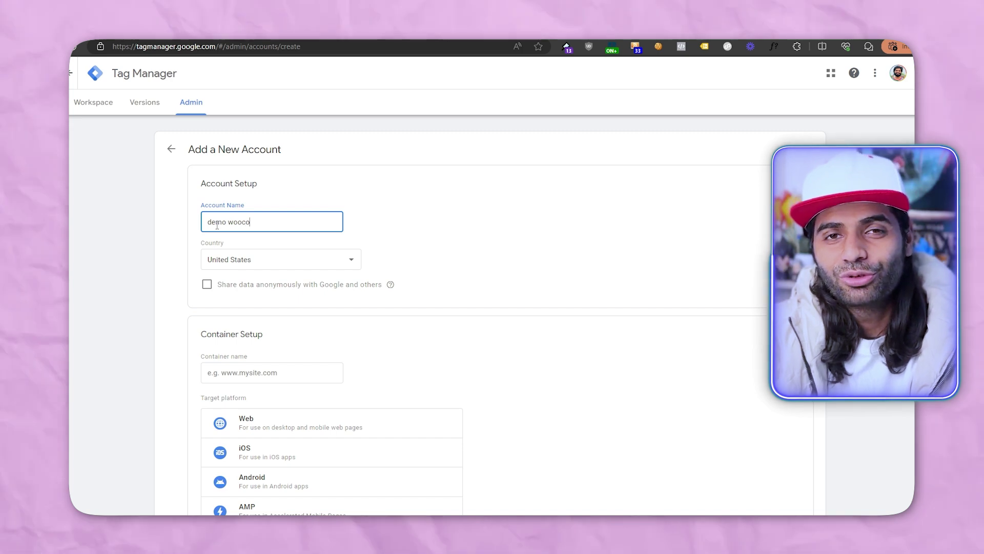
type("mmerce")
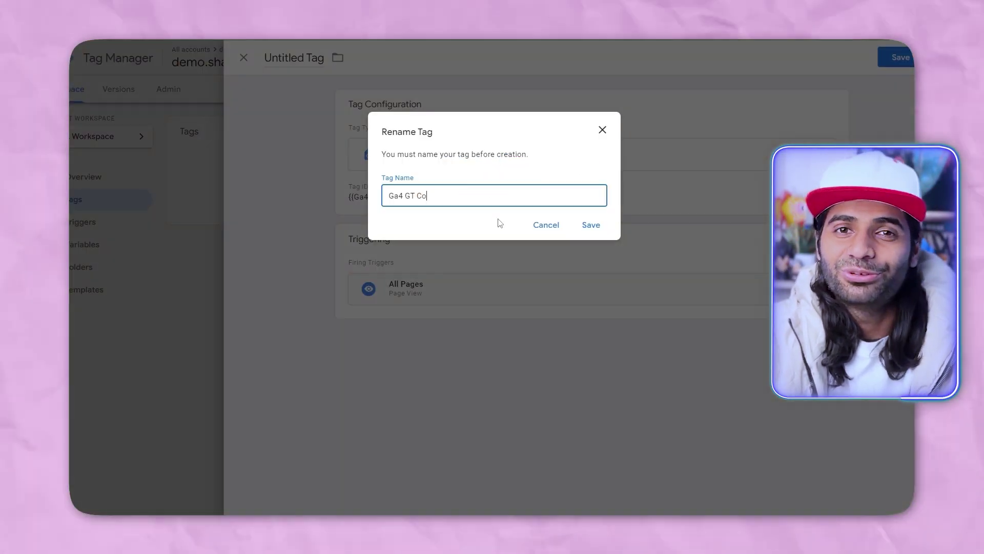
type("nfiguratio")
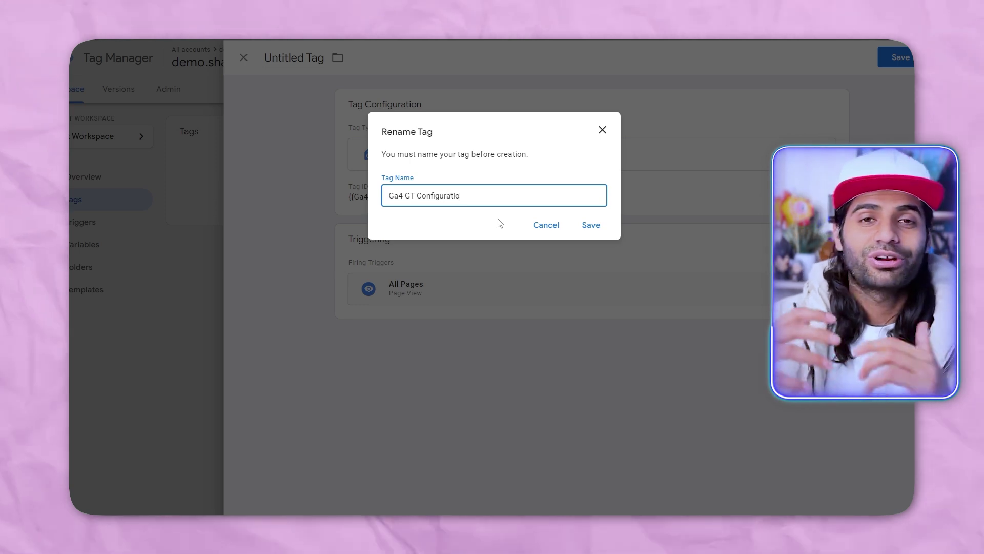
type("n Tag")
left_click(589, 225)
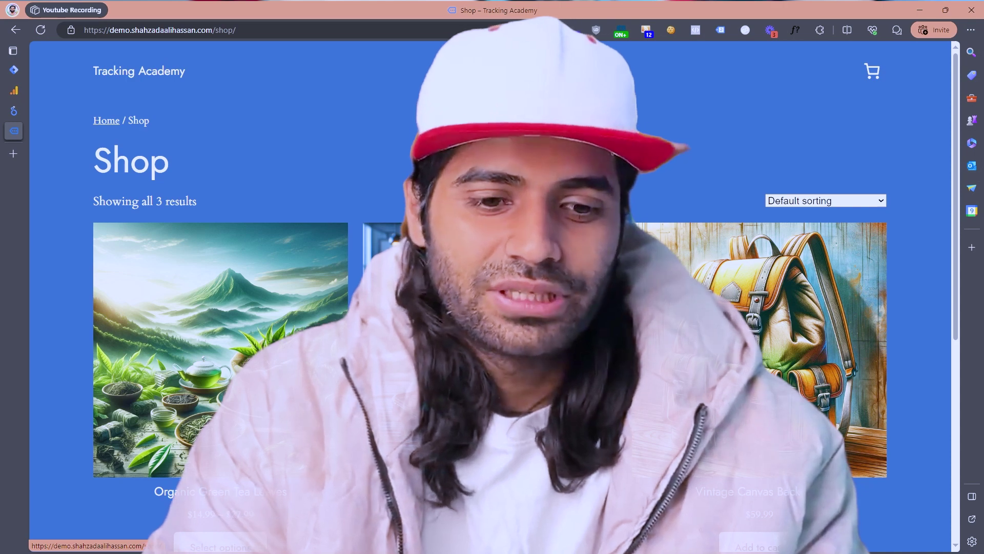
Open the Vintage Canvas Backpack page and highlight the view_item hit's item and 59.99 value rows
scroll(204, 319, "down", 1)
left_click(204, 320)
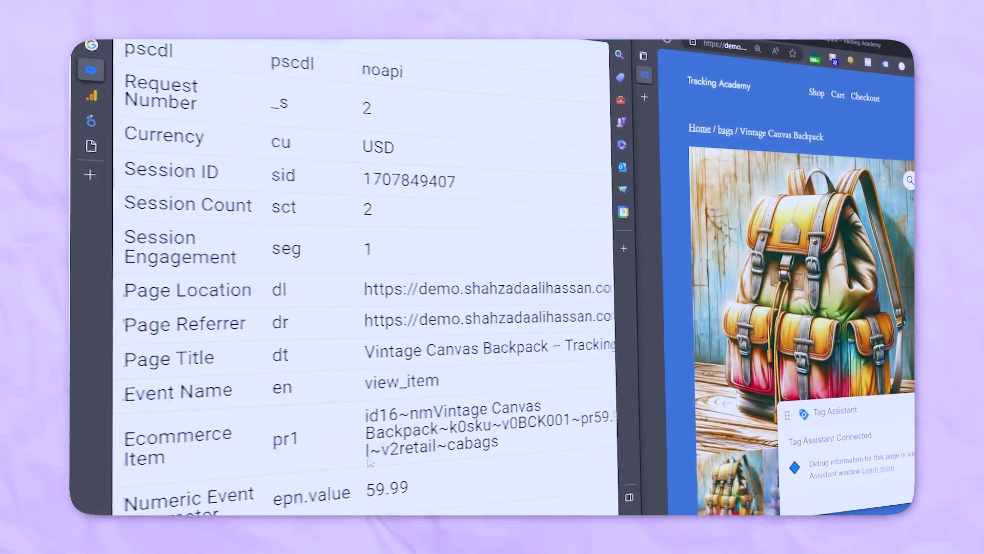
left_click_drag(256, 474, 115, 51)
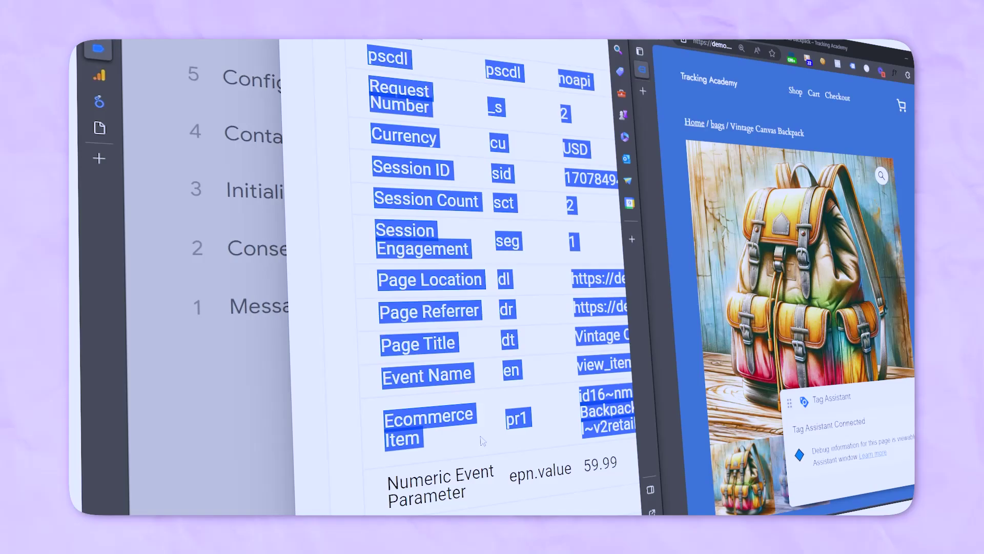
double_click(556, 469)
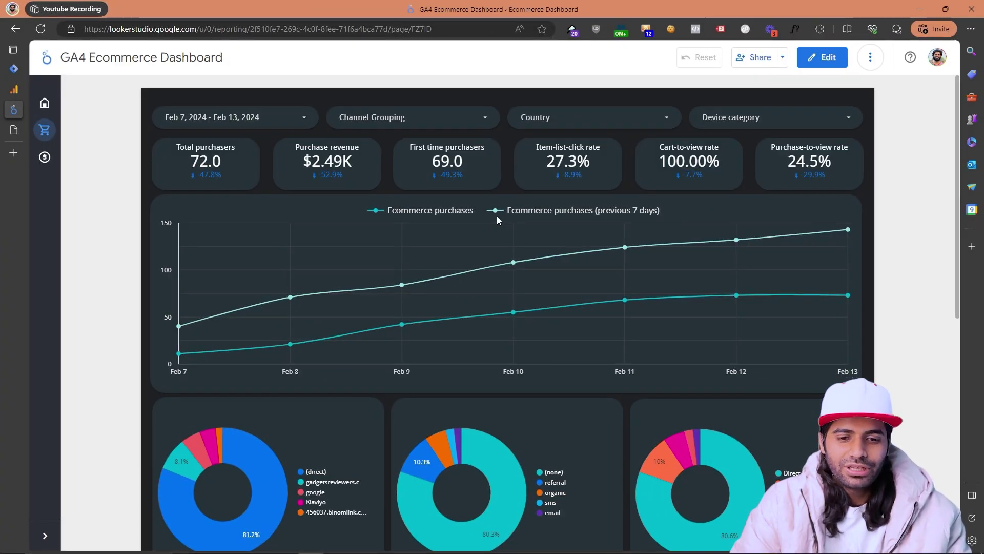
Review the dashboard's source and item tables, then switch to the Items Viewed exploration in Analytics
scroll(497, 217, "down", 7)
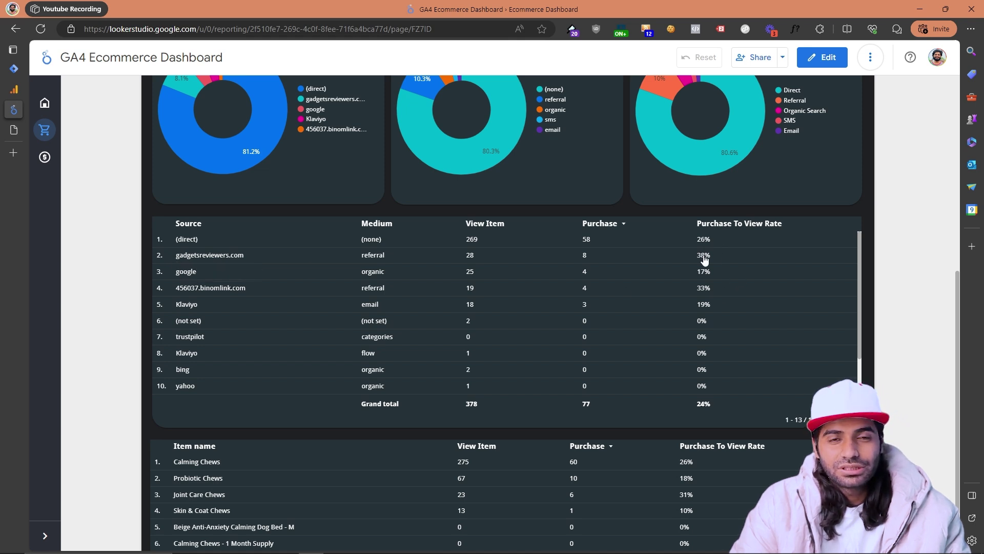
scroll(704, 260, "down", 2)
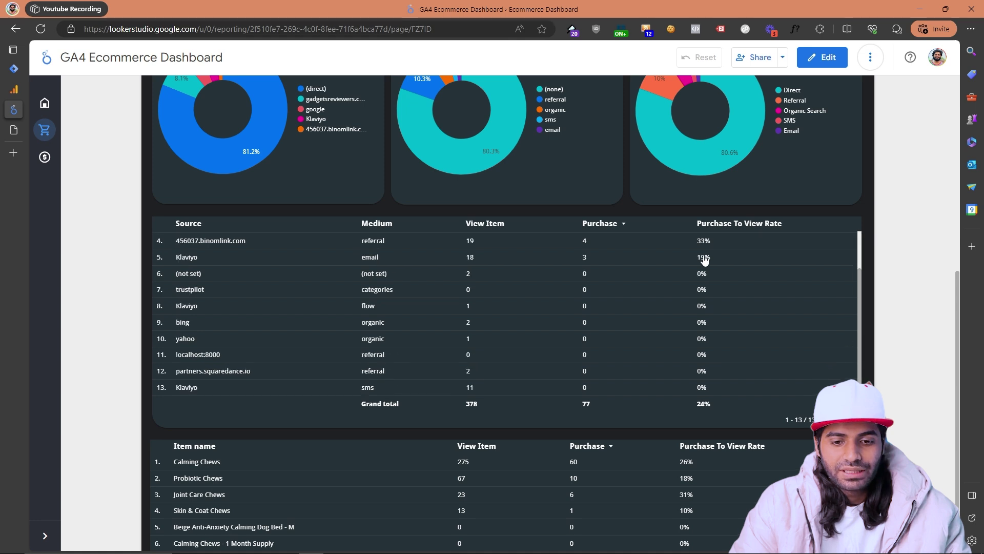
scroll(883, 353, "down", 2)
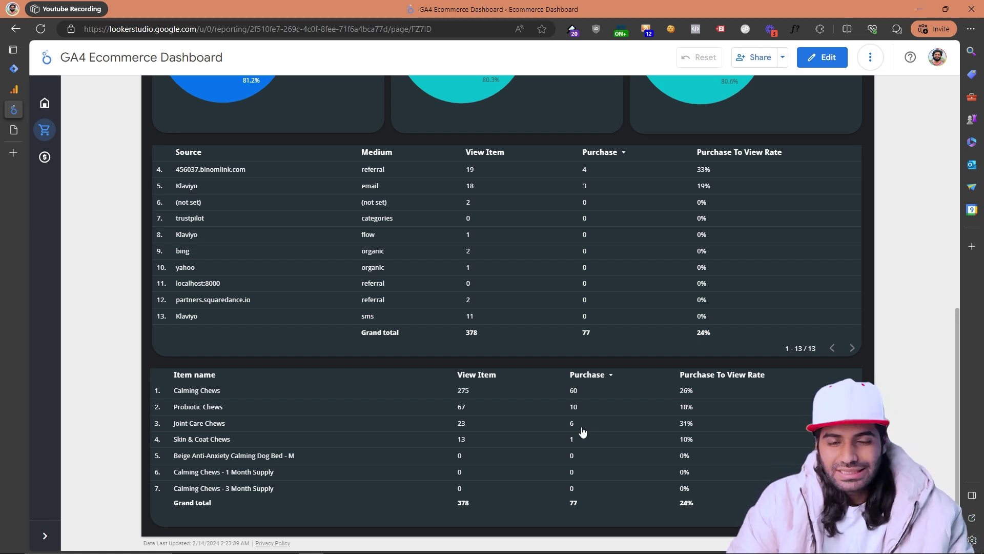
left_click(14, 89)
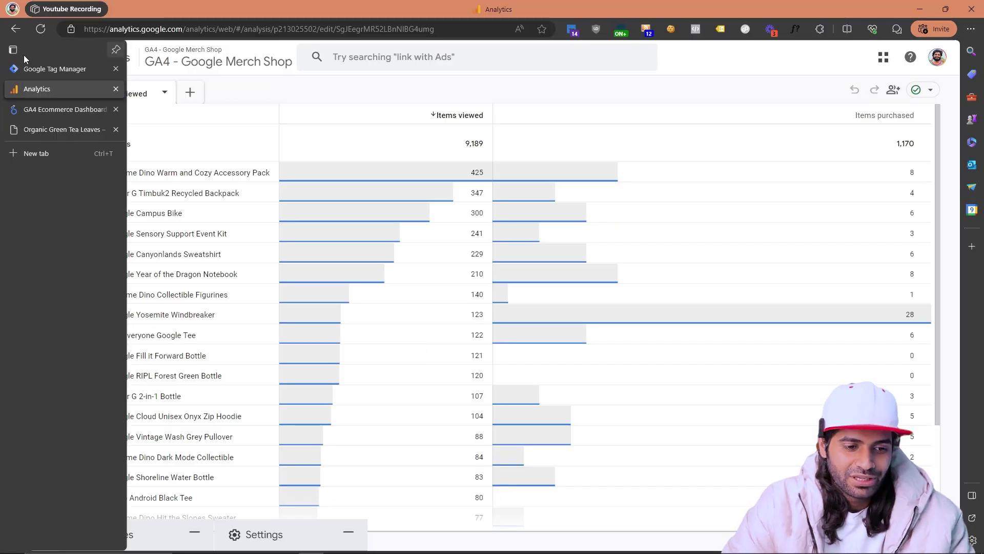
Select all tags in the workspace Tags list and start Preview mode for the container
left_click(16, 68)
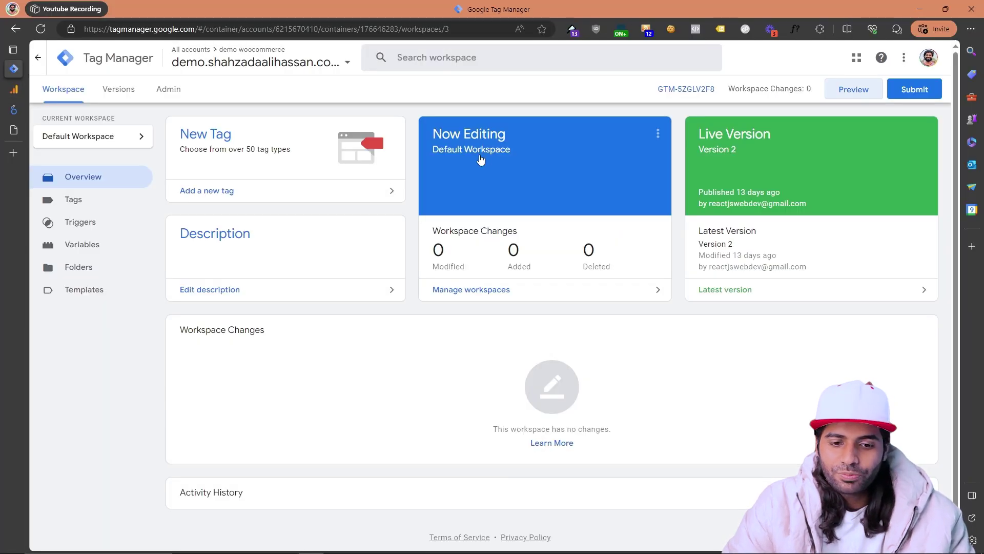
left_click(68, 200)
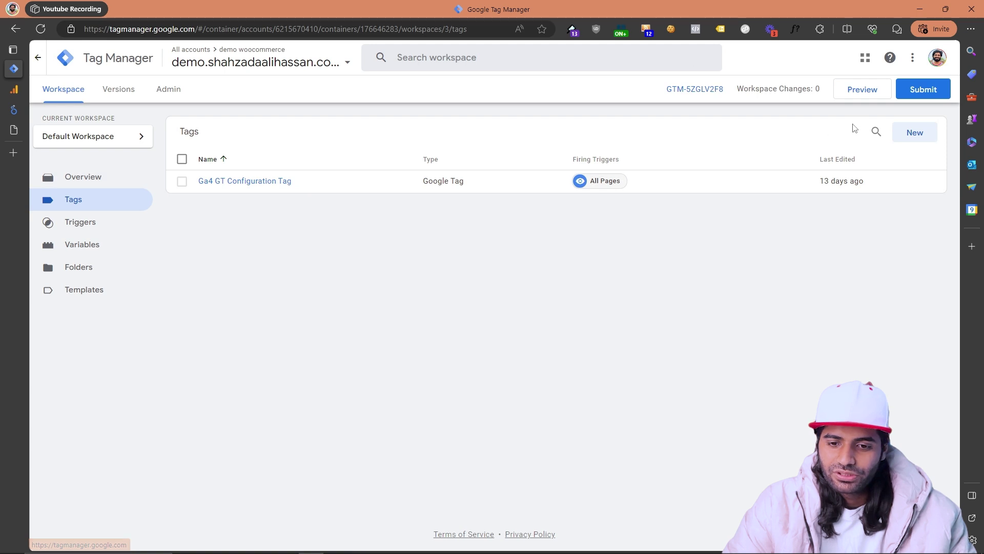
left_click(182, 159)
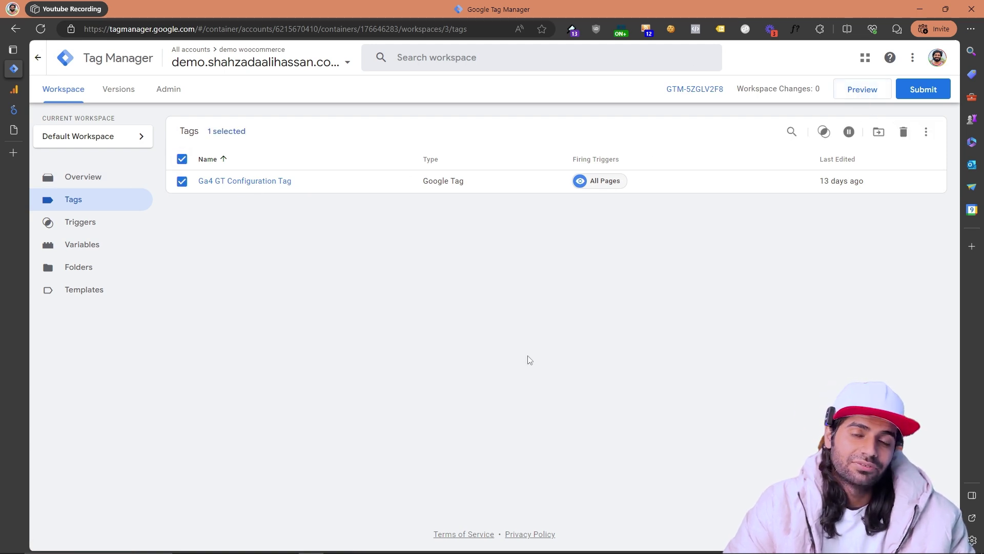
left_click(877, 96)
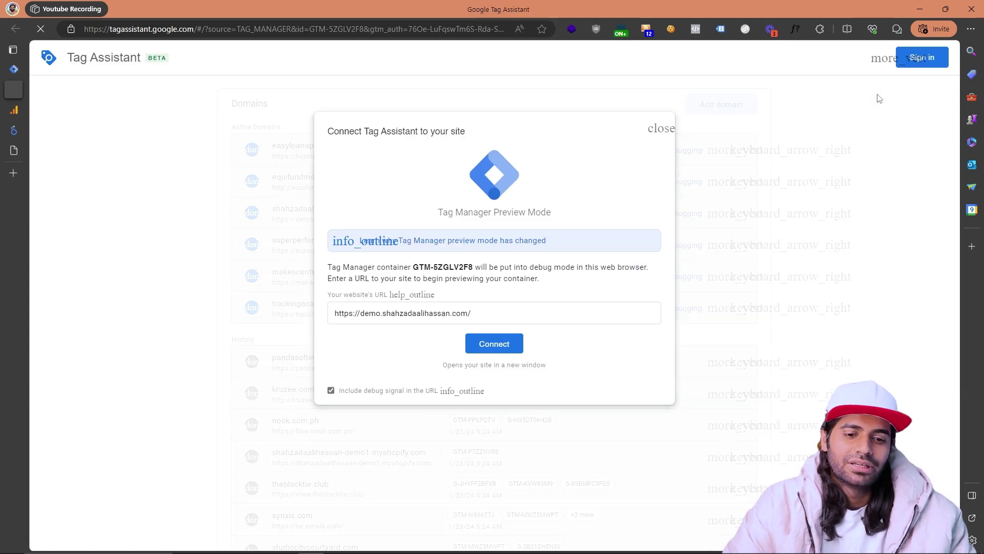
Connect Tag Assistant, tile both windows side by side, and load the Smart LED Light Bulb product page
left_click(493, 346)
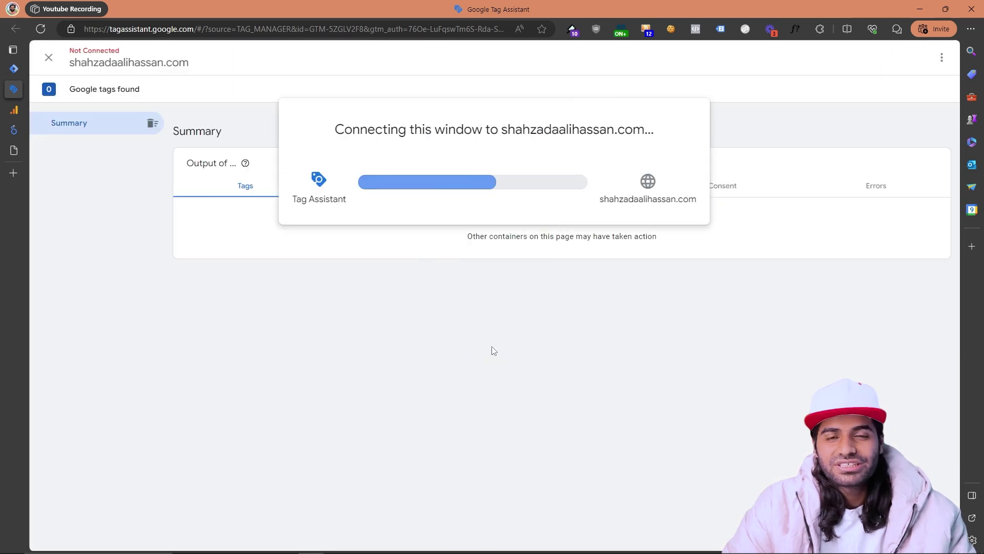
key("super+Right")
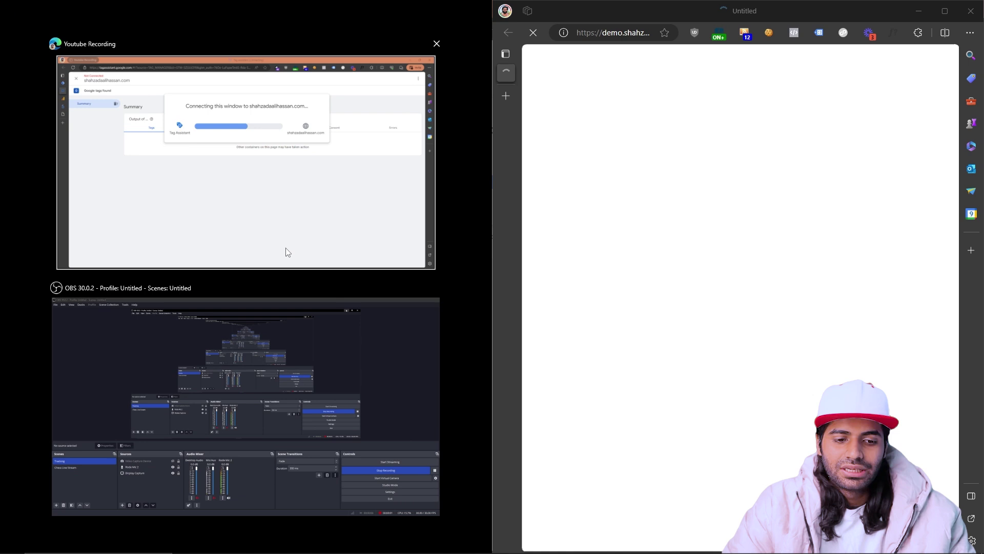
left_click(287, 252)
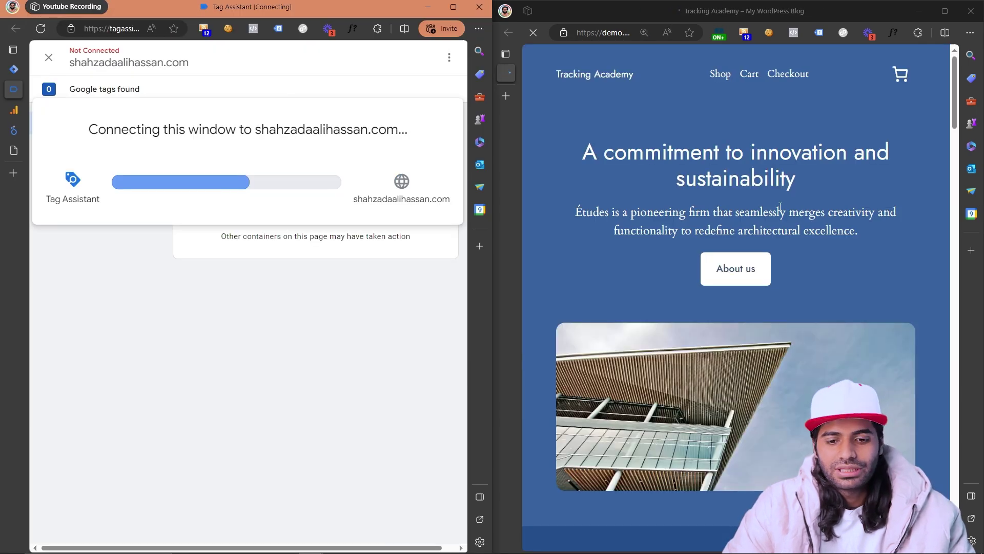
left_click(717, 80)
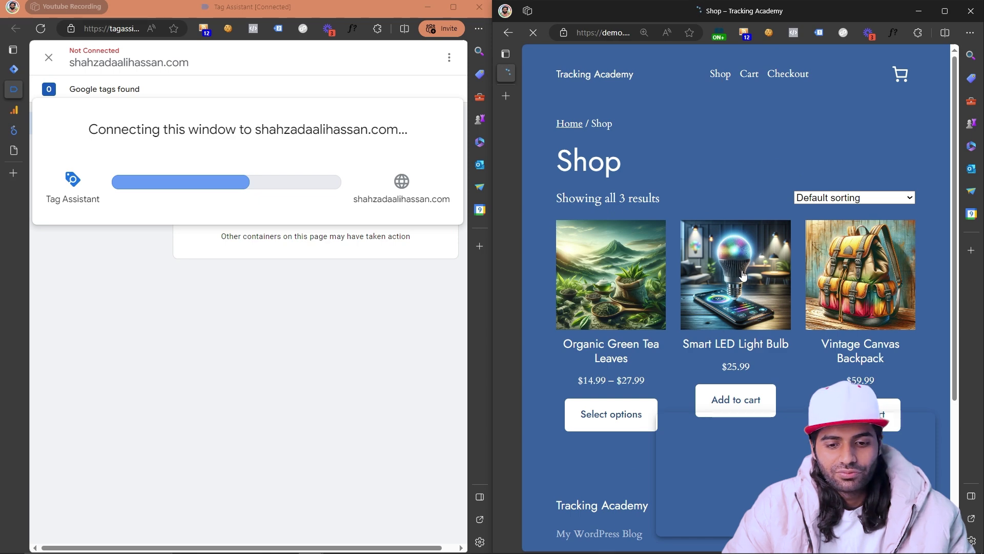
left_click(743, 275)
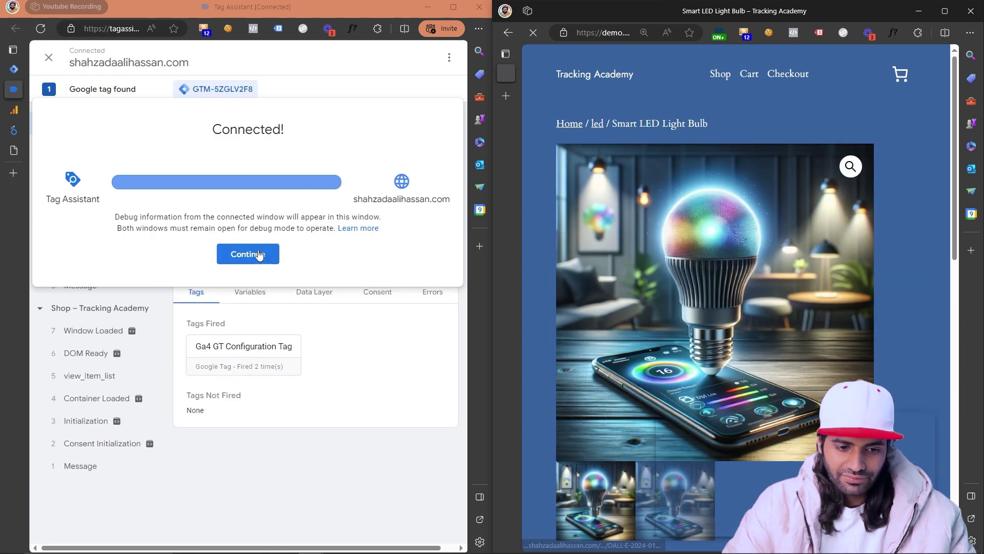
left_click(248, 253)
Inspect the view_item event's full ecommerce dataLayer push, highlighting item_id and the event name
left_click(80, 195)
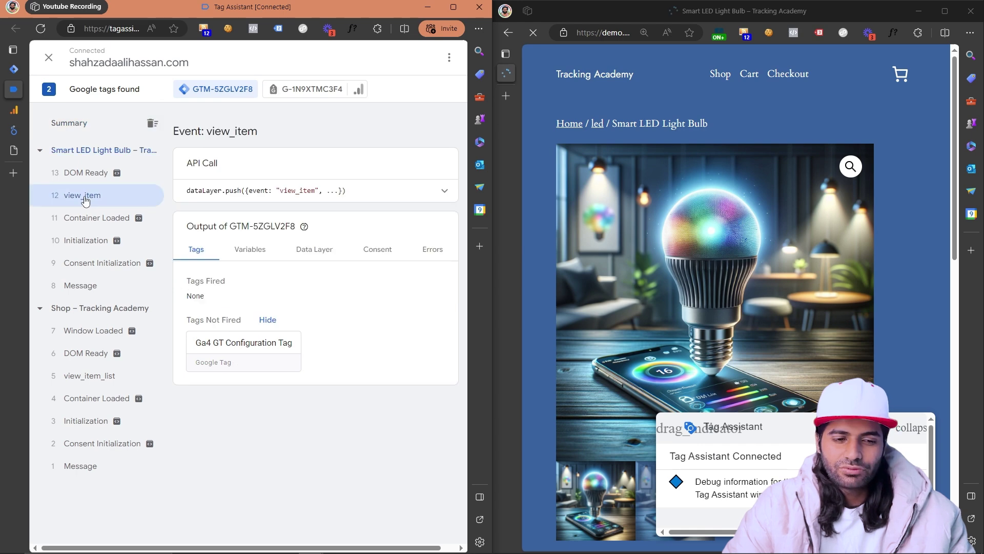
left_click(444, 191)
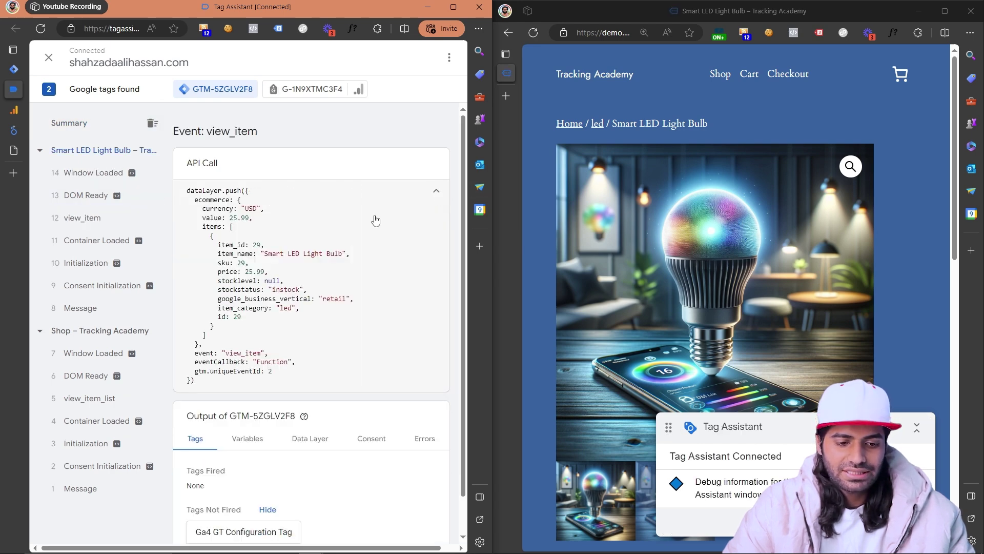
left_click_drag(274, 244, 230, 245)
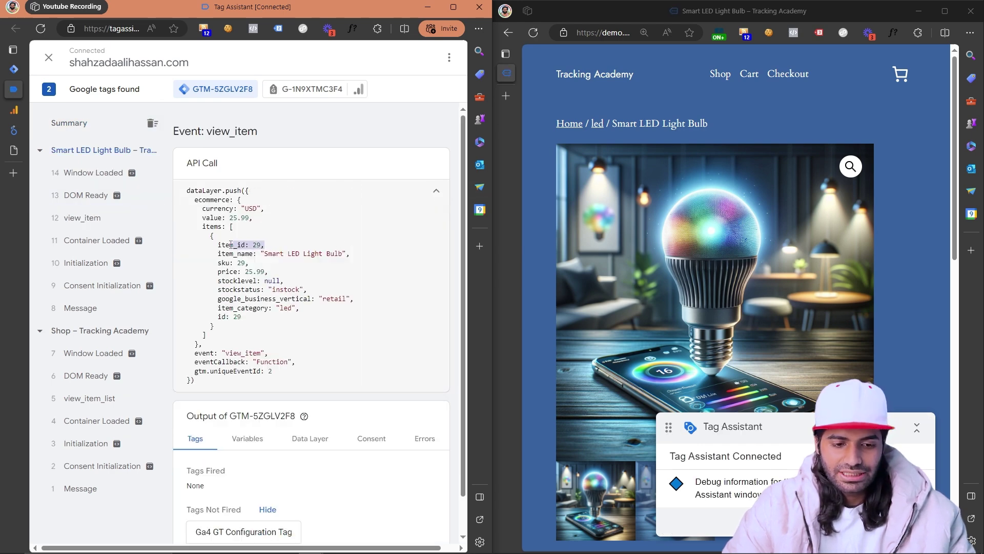
left_click(329, 255)
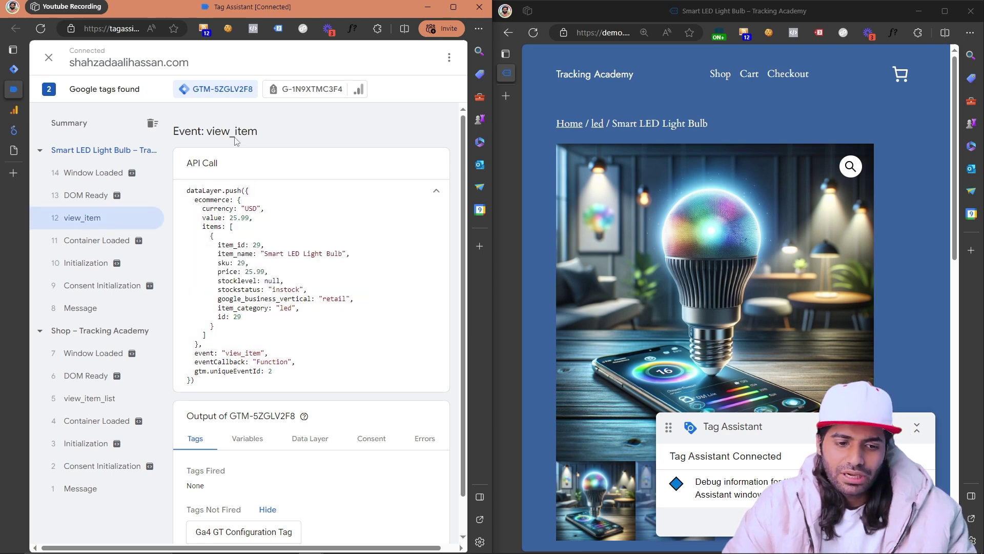
double_click(219, 132)
key("ctrl+c")
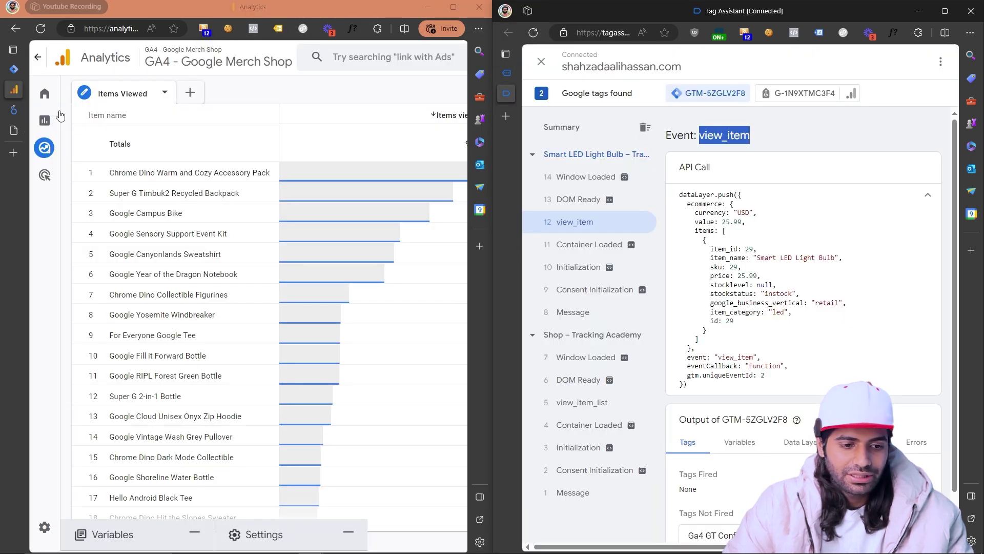
In Tag Manager's Tags list, uncheck all the selected tags
left_click(13, 73)
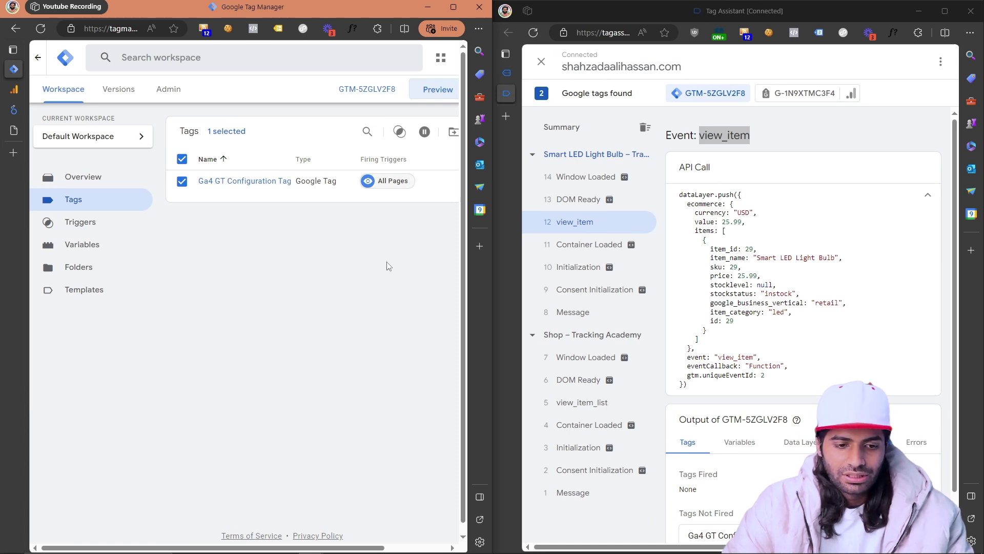
scroll(389, 266, "right", 3)
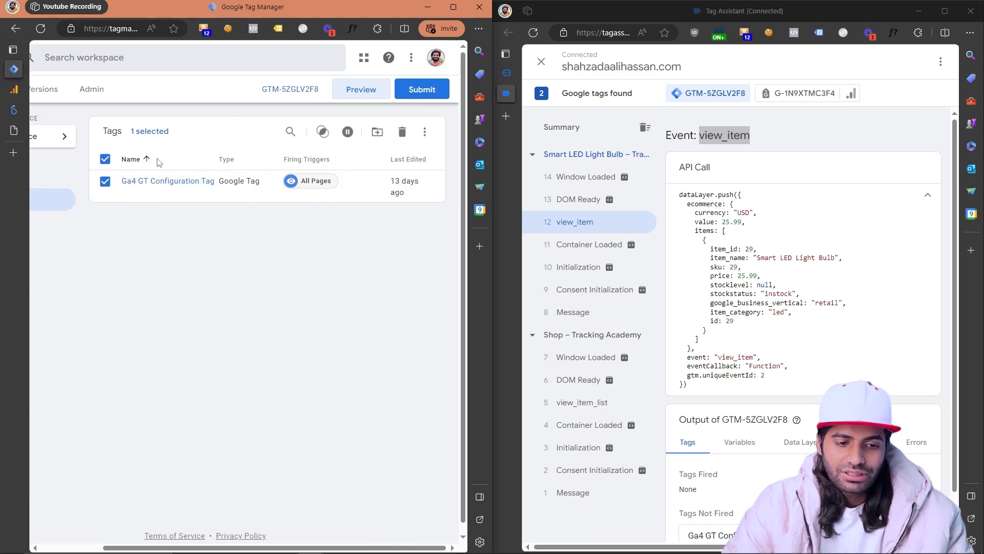
left_click(105, 159)
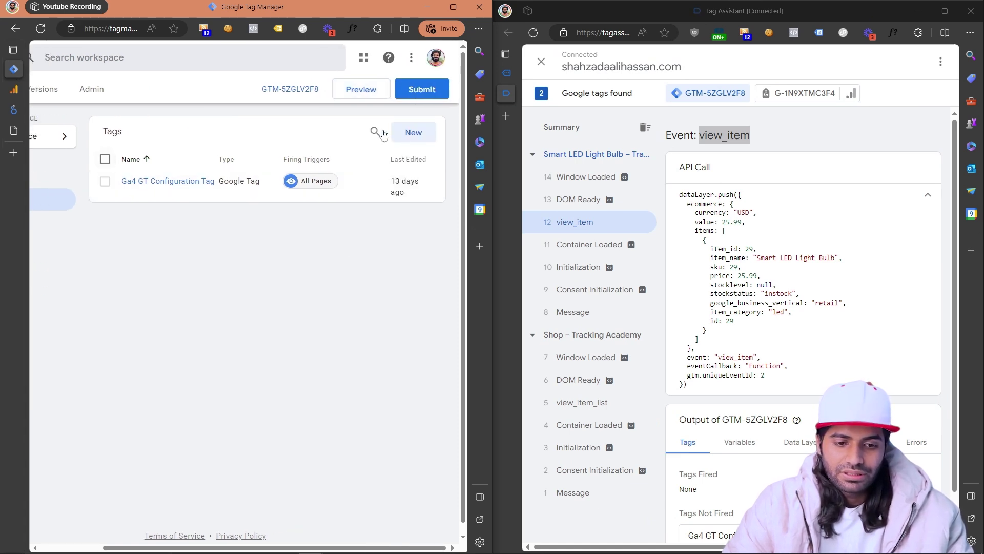
Start a new tag with a new firing trigger, copying the view_item event name
left_click(406, 138)
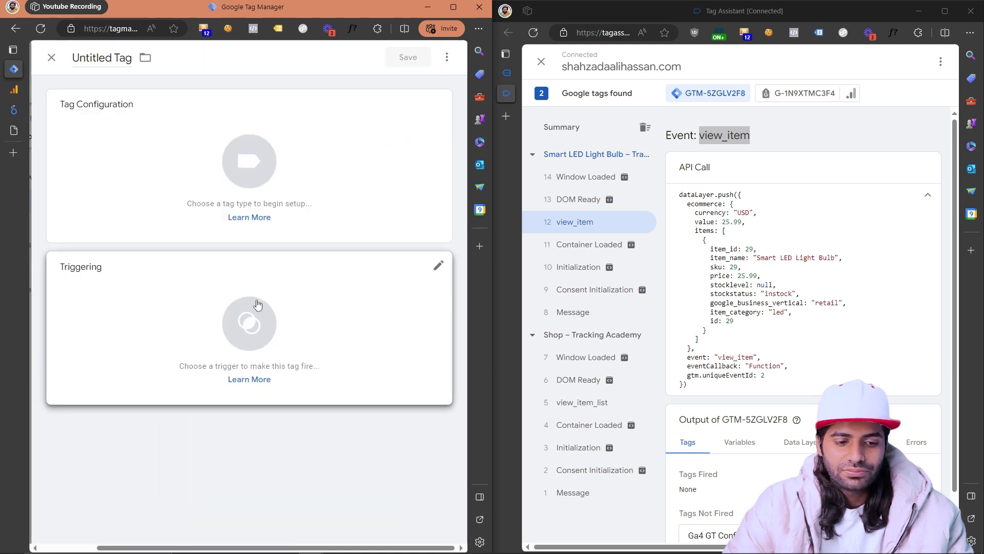
left_click(258, 305)
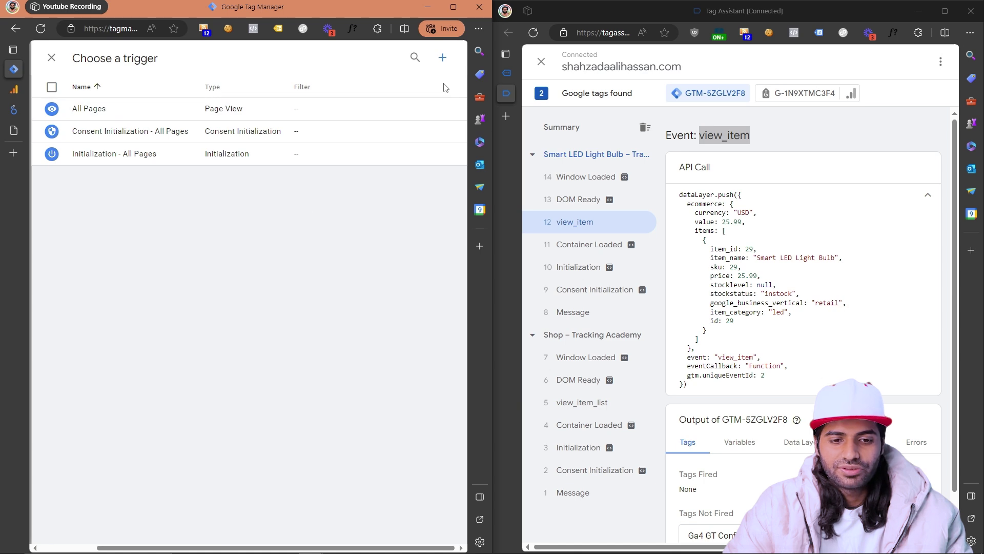
left_click(442, 58)
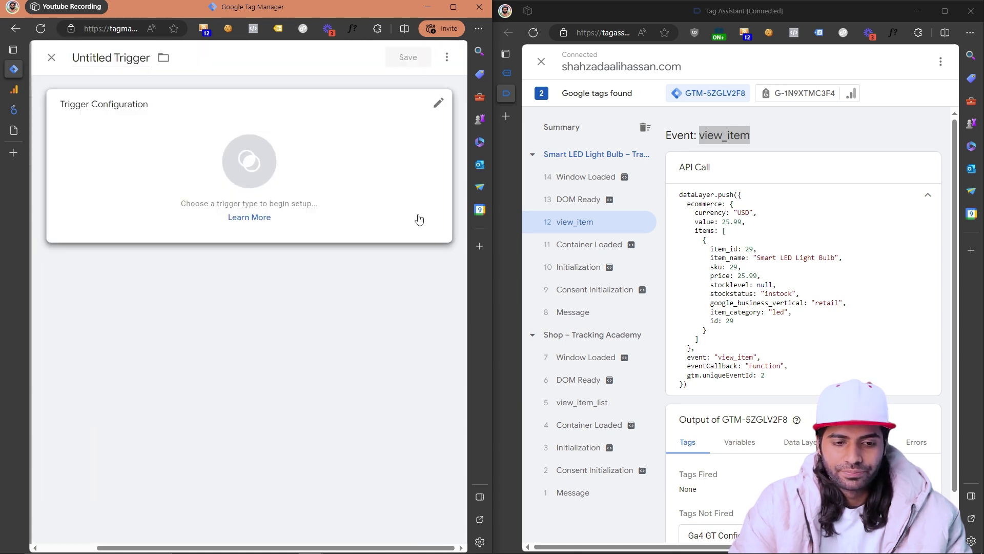
right_click(727, 137)
left_click(742, 149)
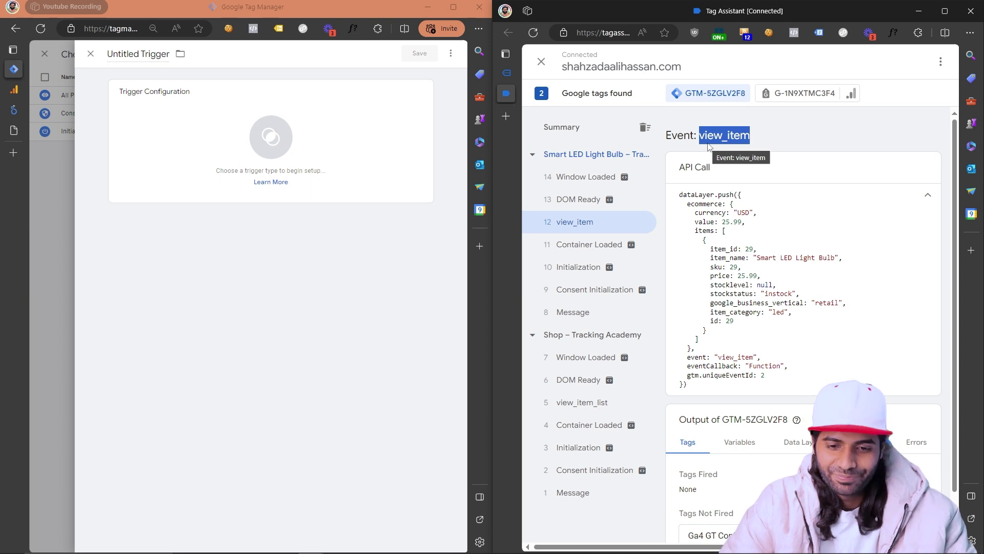
Save a Custom Event trigger 'CE view_item' listening for the view_item event
left_click(276, 185)
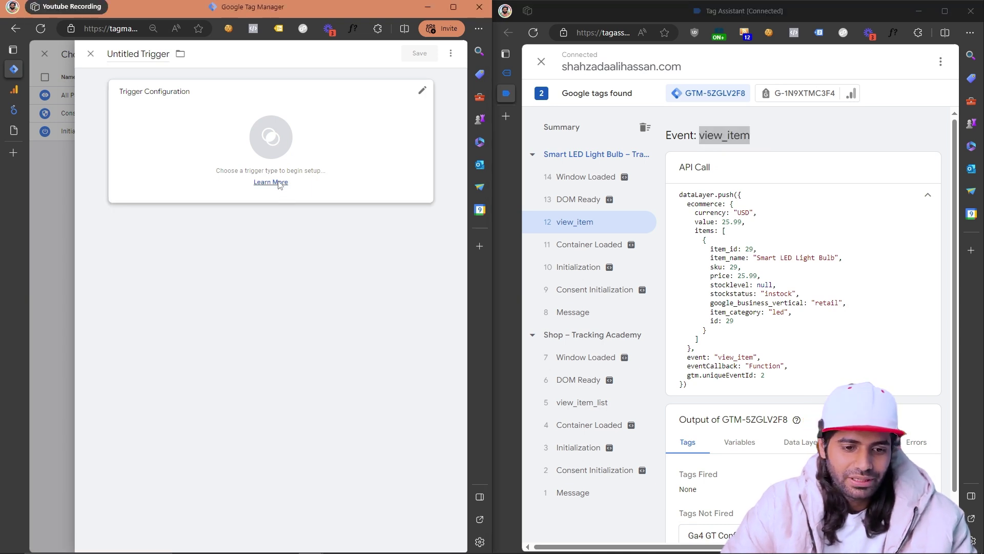
left_click(264, 464)
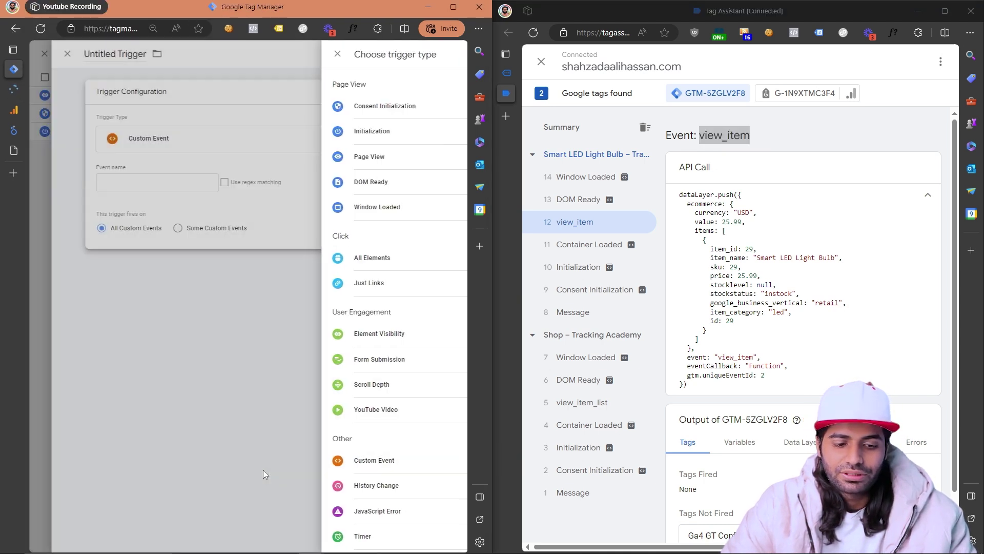
left_click(164, 186)
key("ctrl+v")
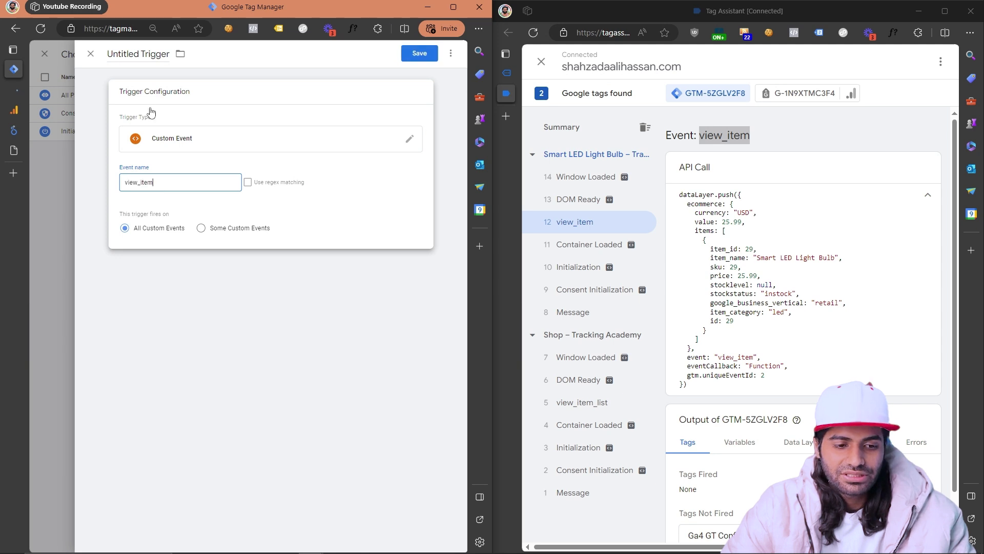
left_click(135, 60)
type("CE")
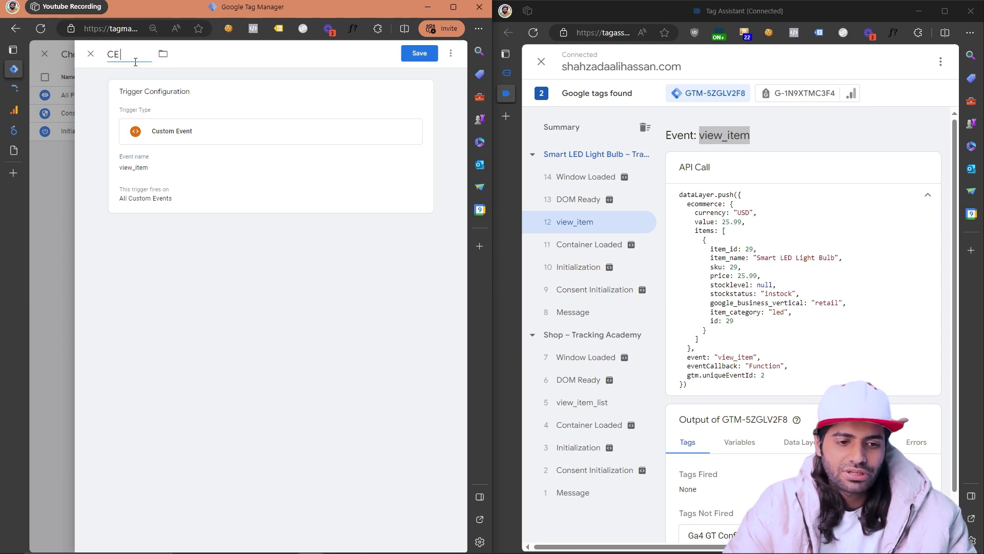
key("ctrl+v")
left_click(419, 54)
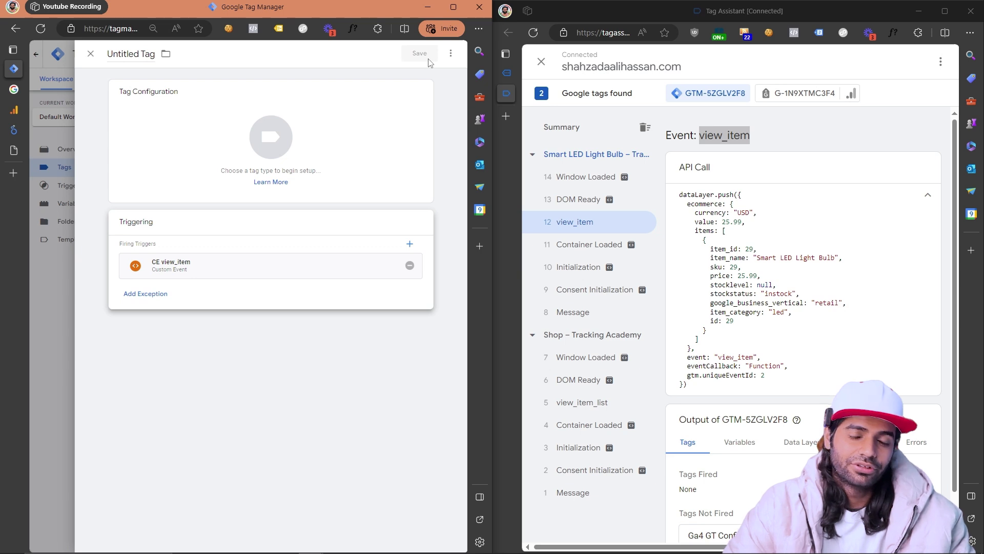
Make the tag a Google Analytics: GA4 Event tag using {{Ga4 Measurment ID}} as Measurement ID
left_click(402, 125)
left_click(196, 146)
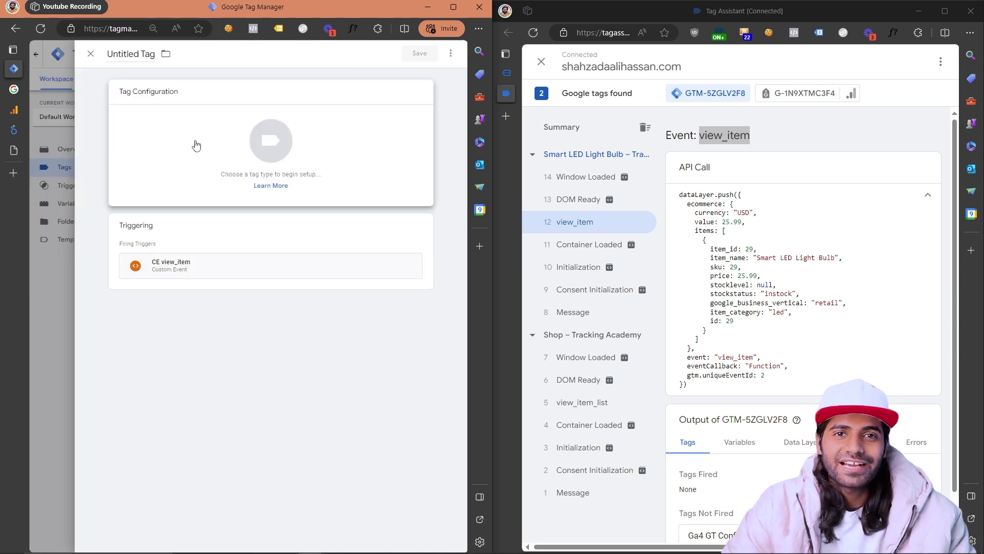
left_click(196, 145)
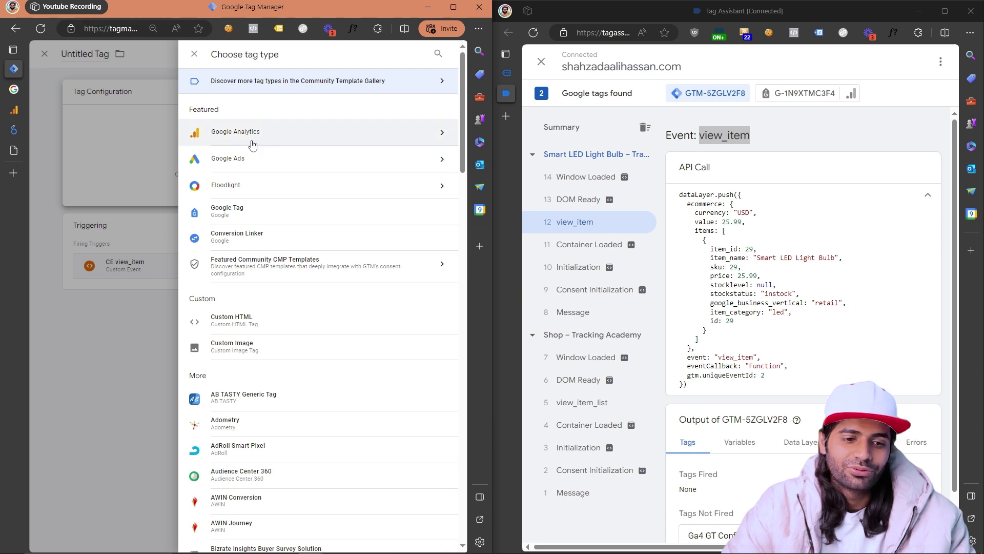
left_click(299, 133)
left_click(300, 136)
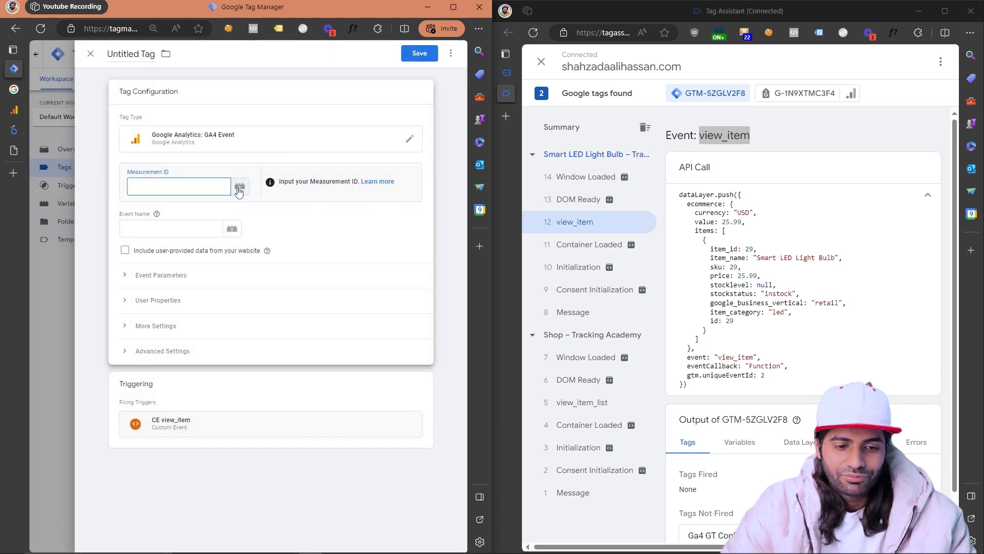
left_click(239, 188)
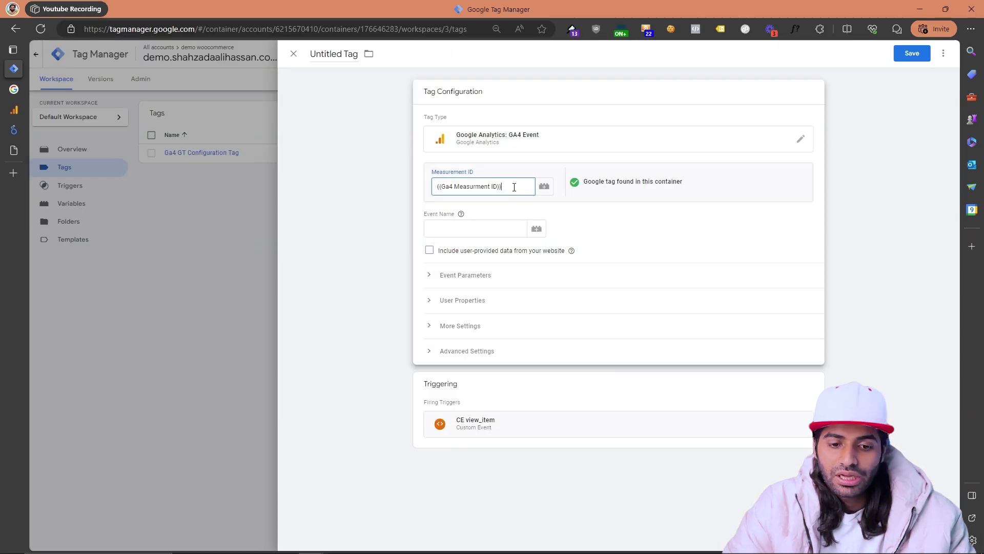
left_click_drag(514, 186, 415, 193)
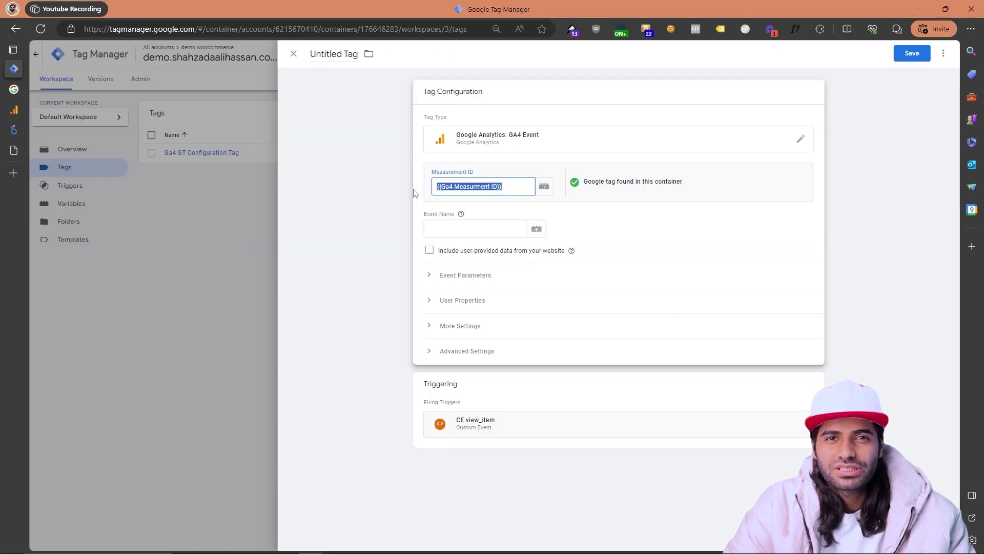
Copy the web stream's Measurement ID from Analytics Admin > Data streams, then return to Tag Manager
left_click(14, 110)
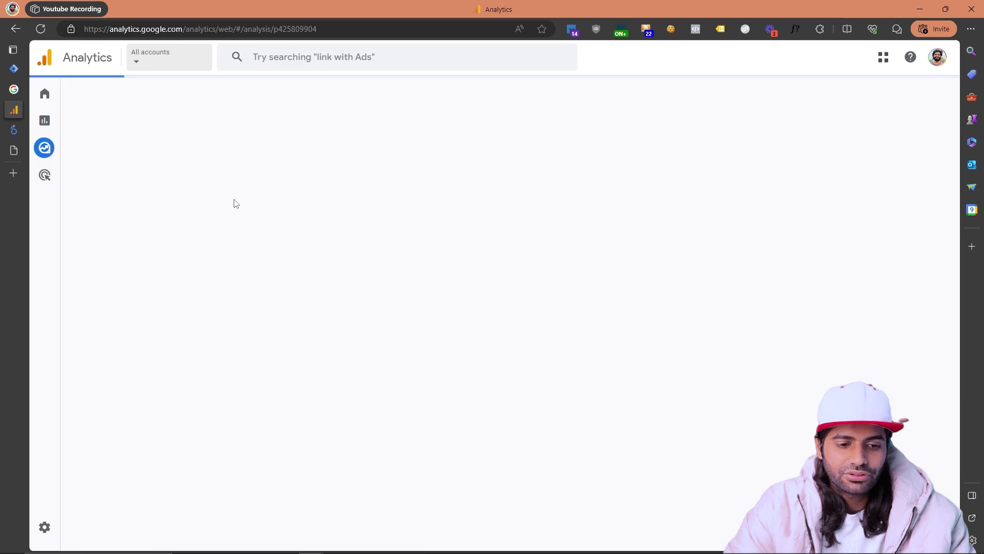
left_click(44, 527)
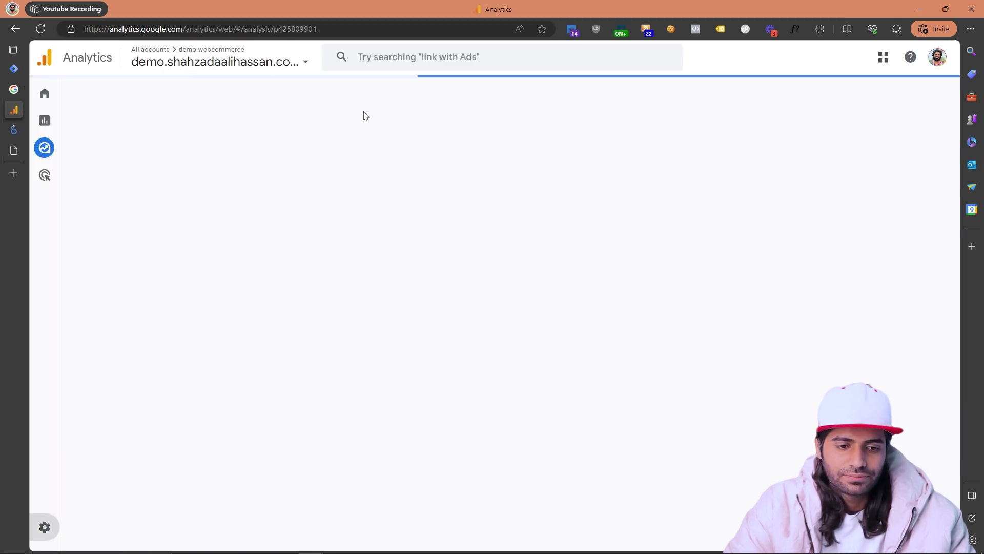
left_click(584, 362)
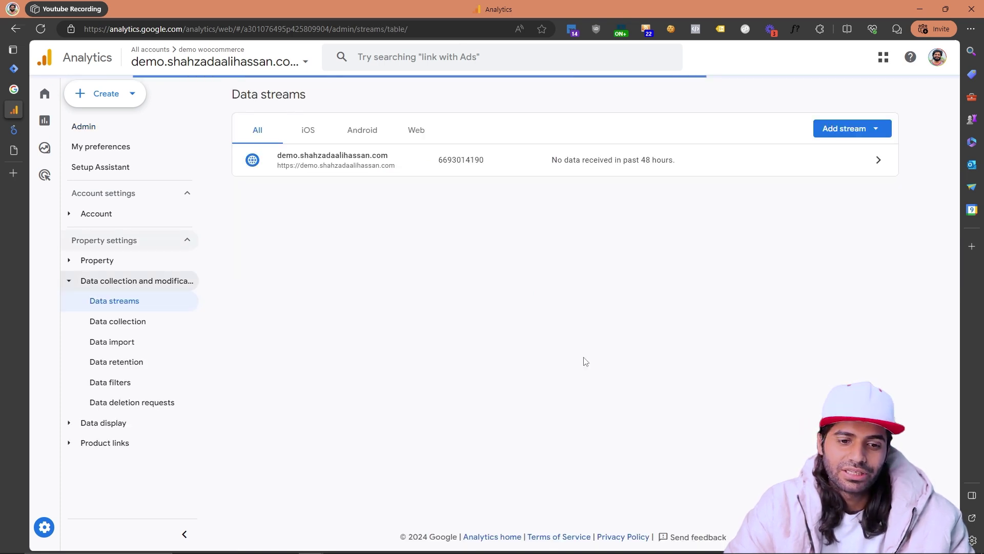
left_click(451, 160)
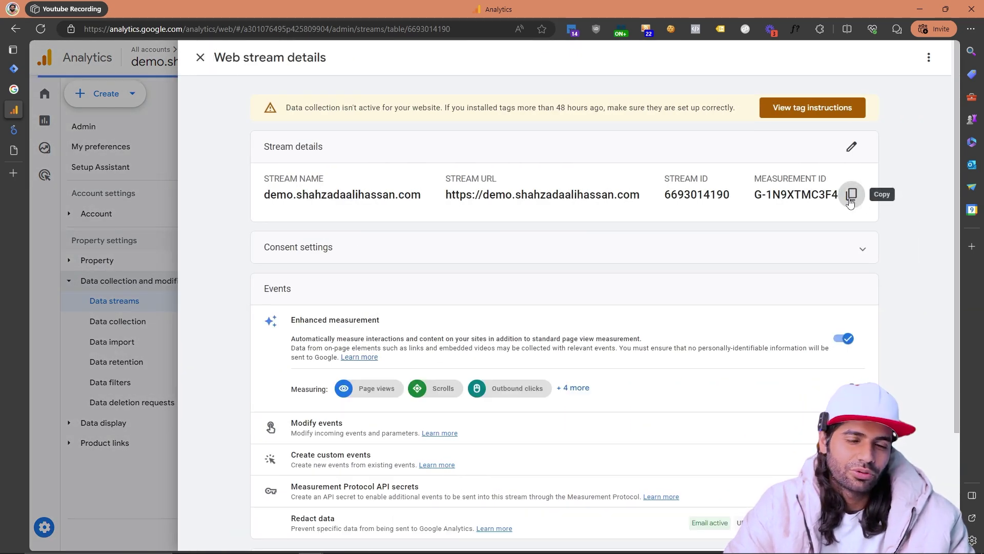
left_click(851, 195)
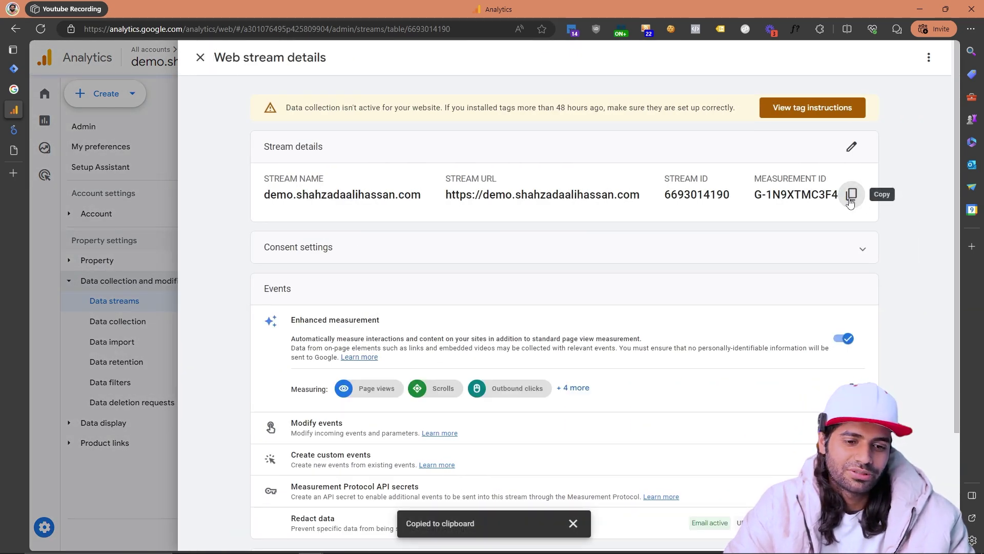
left_click(11, 68)
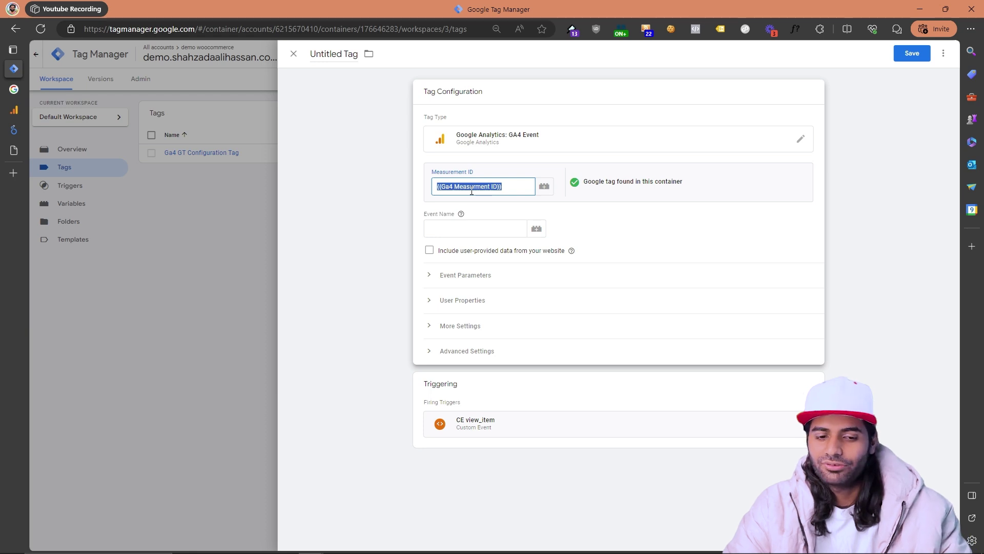
Set the event name to view_item and turn on sending ecommerce data
left_click(465, 226)
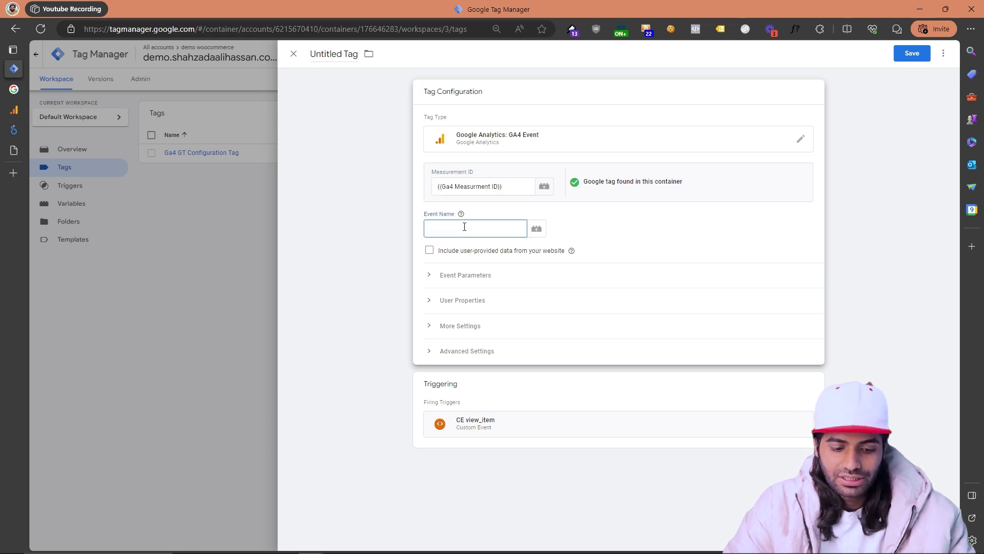
type("view_ite")
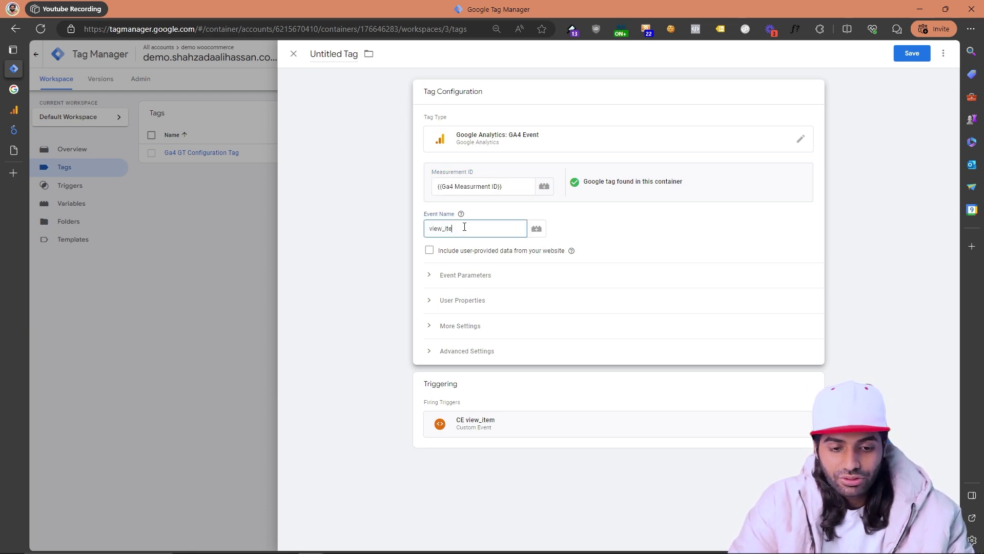
type("m")
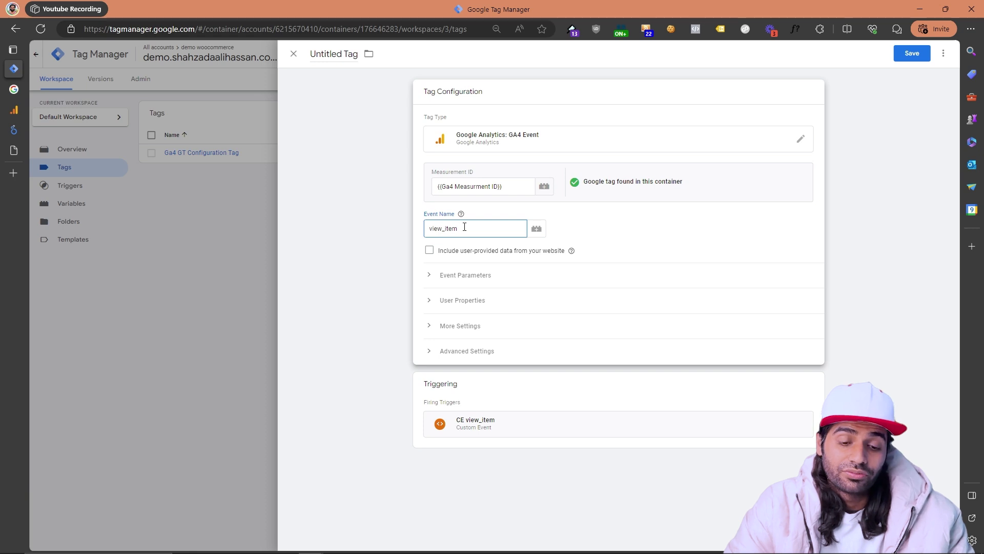
left_click(459, 276)
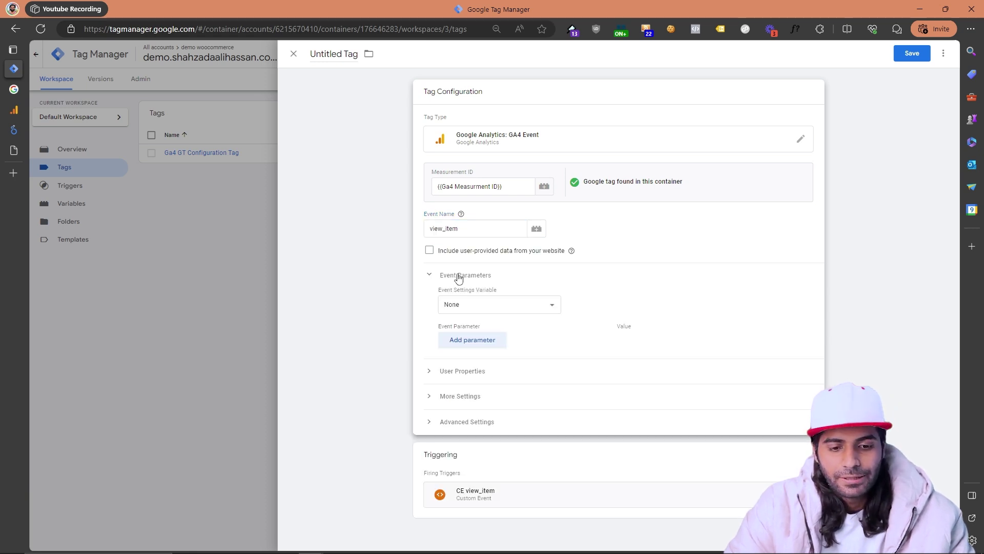
left_click(447, 398)
left_click(453, 433)
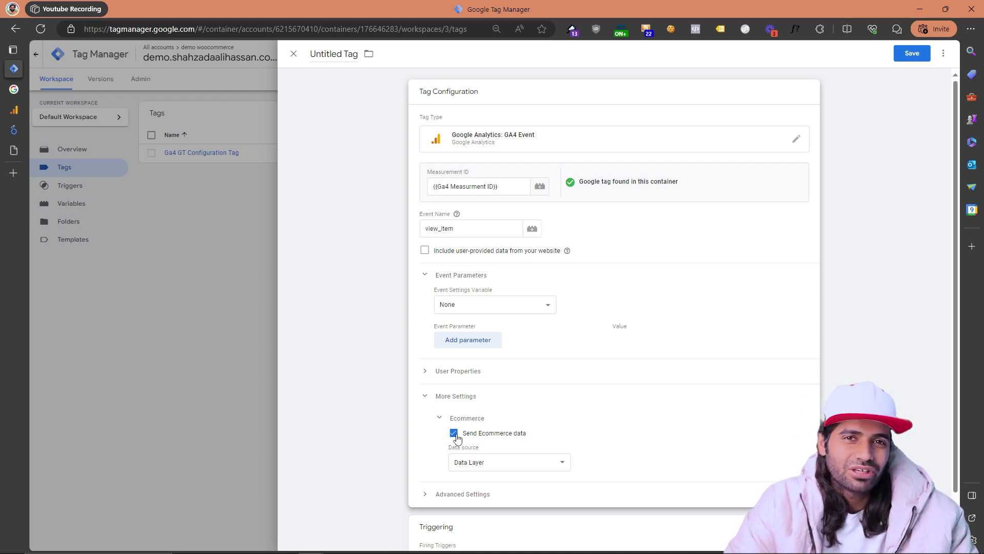
Add event parameters items, currency and value, and tile the editor beside Tag Assistant
left_click(459, 342)
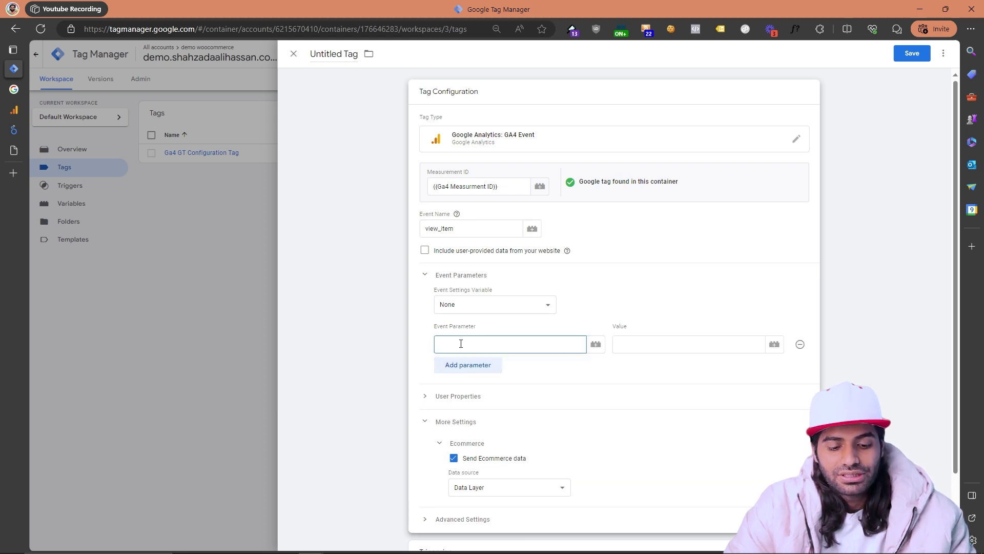
type("items")
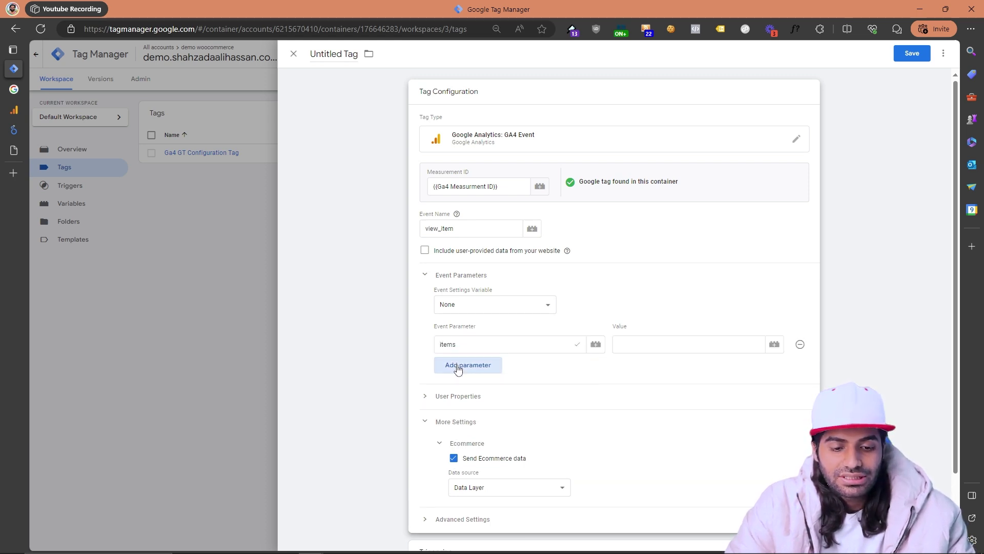
left_click(459, 364)
type("curern")
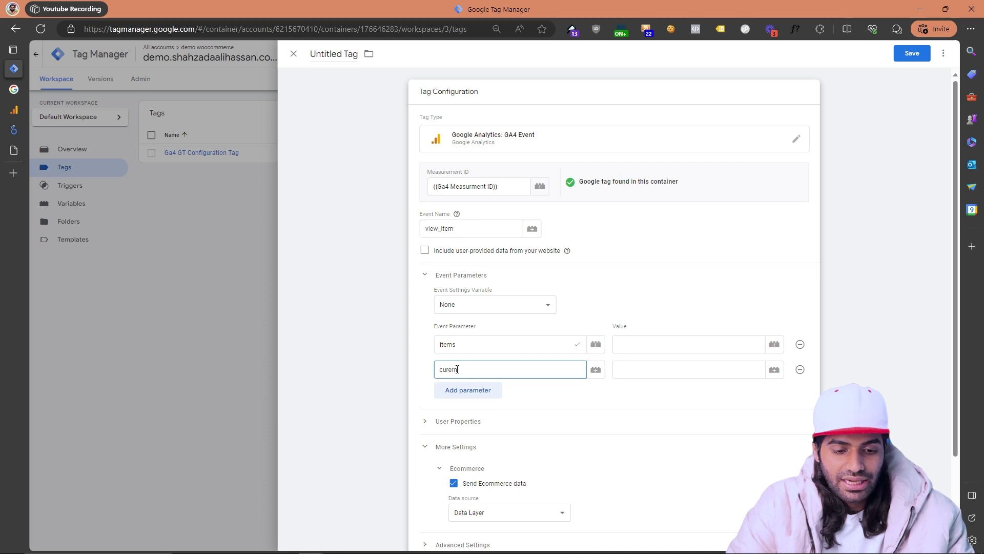
key("BackSpace")
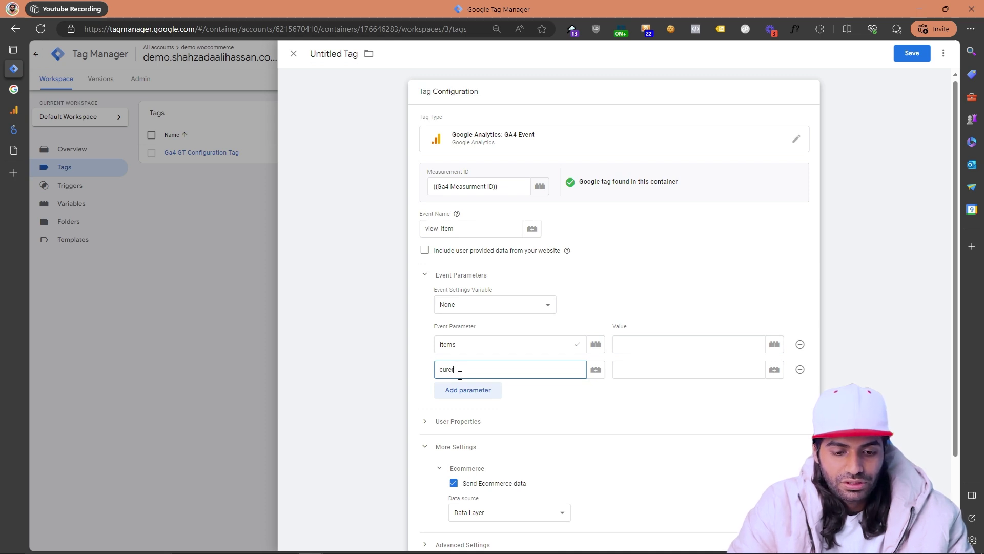
key("BackSpace")
key("BackSpace")
type("re")
left_click(462, 390)
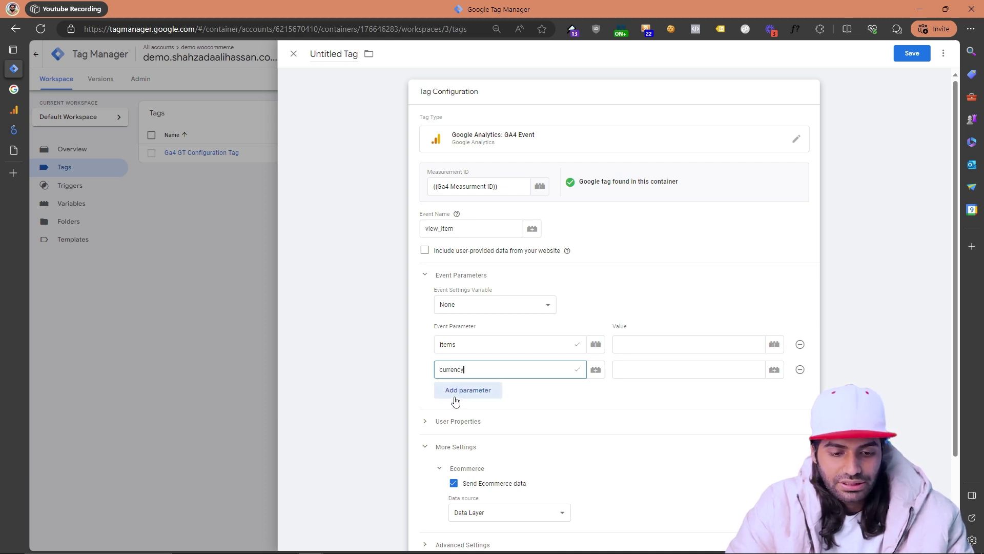
left_click(456, 395)
type("value")
key("Return")
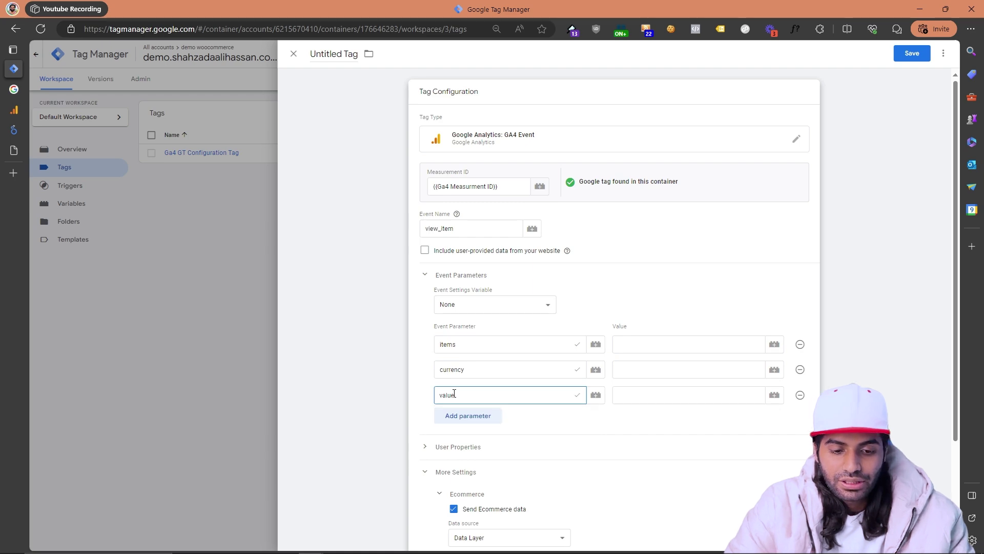
key("super+Left")
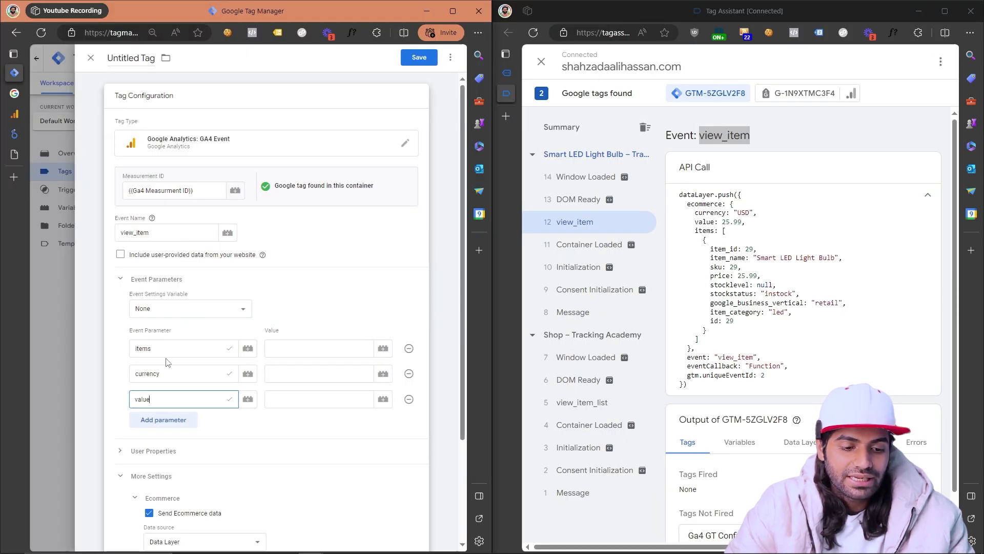
Open the variable picker for the items value while reviewing the view_item dataLayer code
left_click(168, 363)
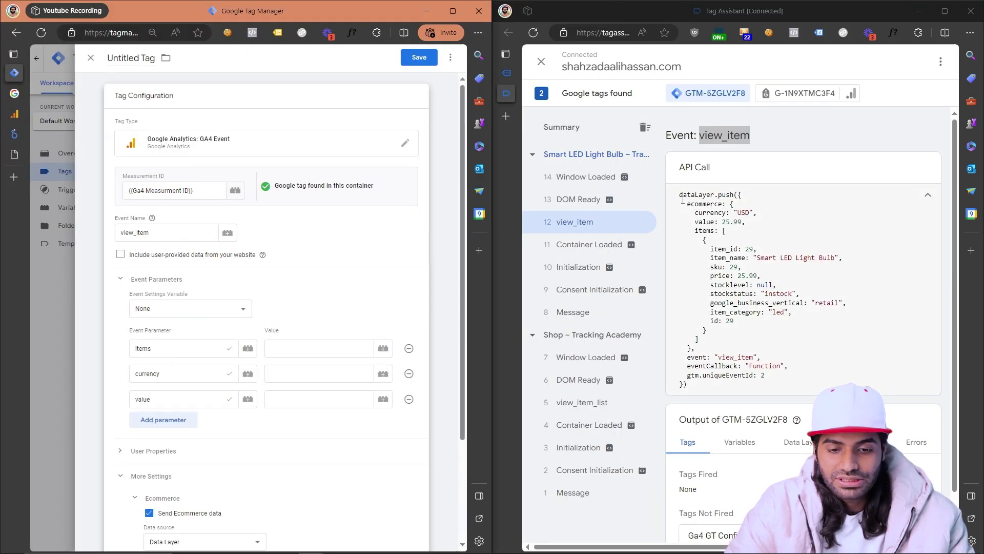
left_click_drag(683, 198, 771, 395)
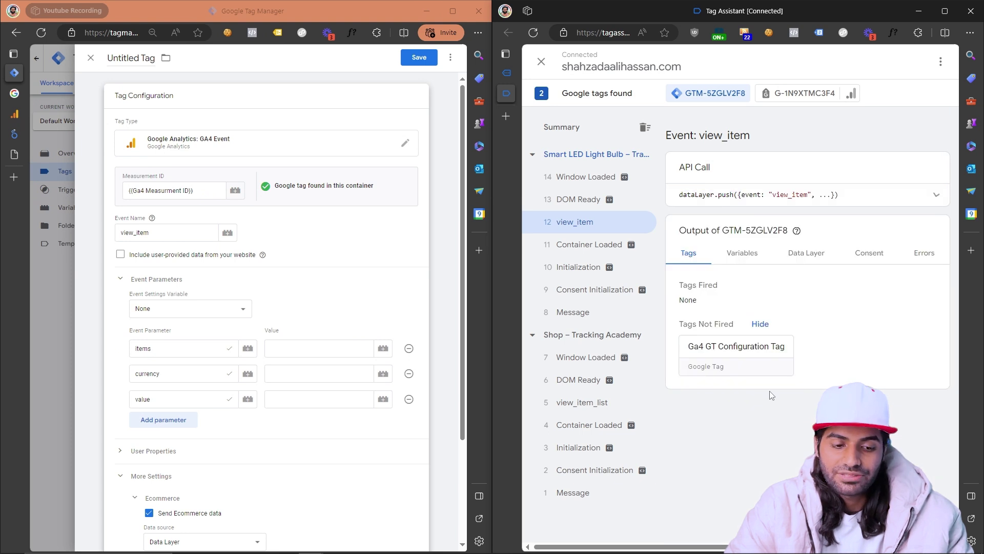
left_click(289, 348)
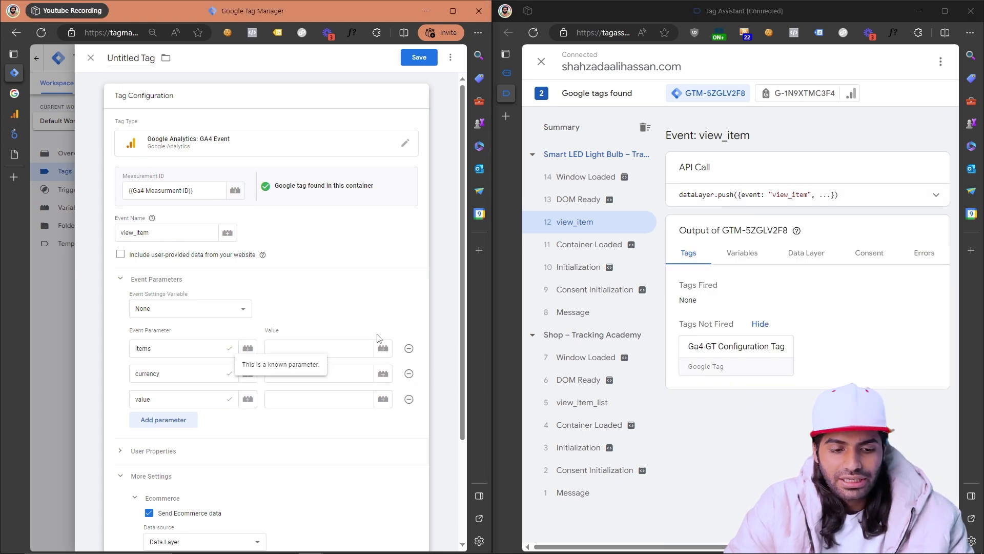
left_click(385, 350)
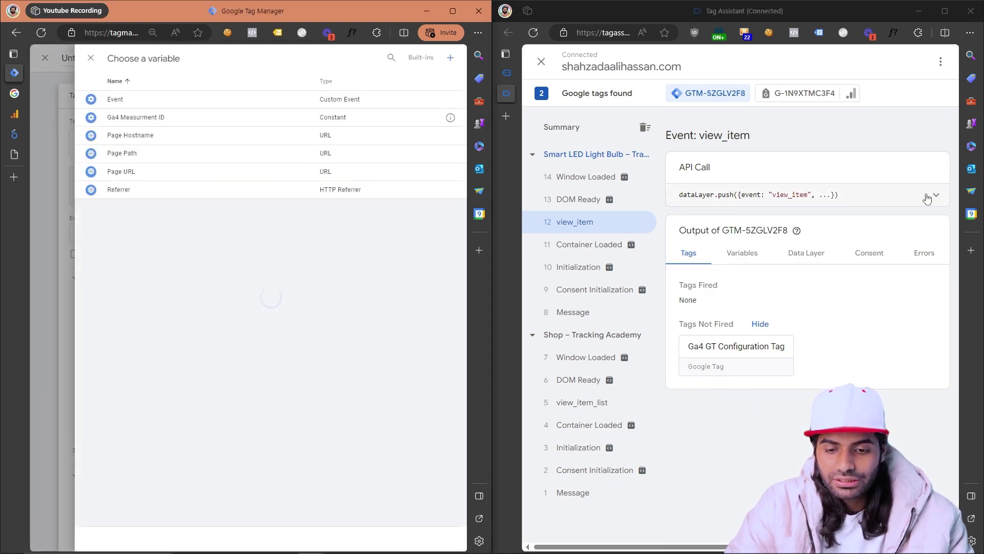
left_click(927, 197)
left_click(688, 212)
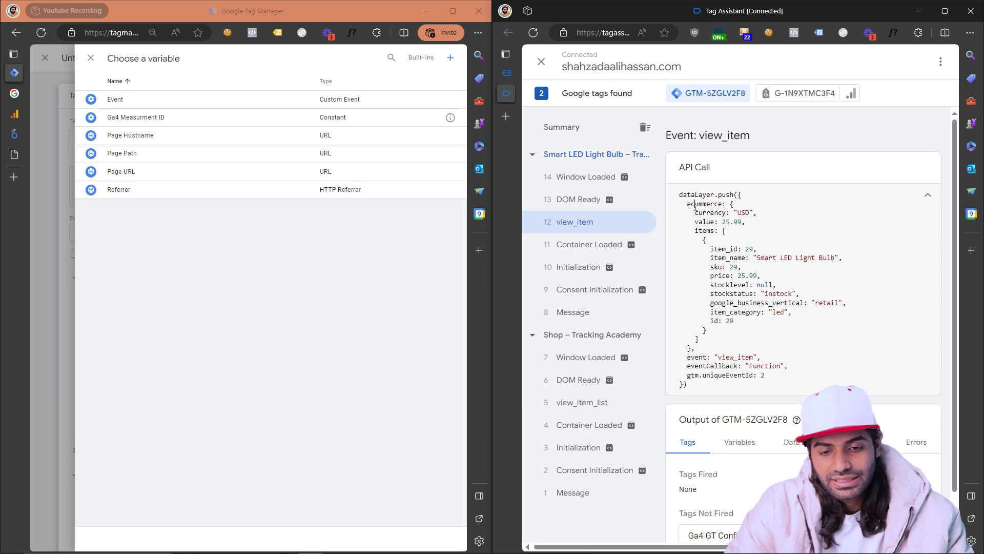
double_click(696, 205)
Create and save a Data Layer Variable reading ecommerce.items, titled DLV ecommerce.items
left_click(450, 58)
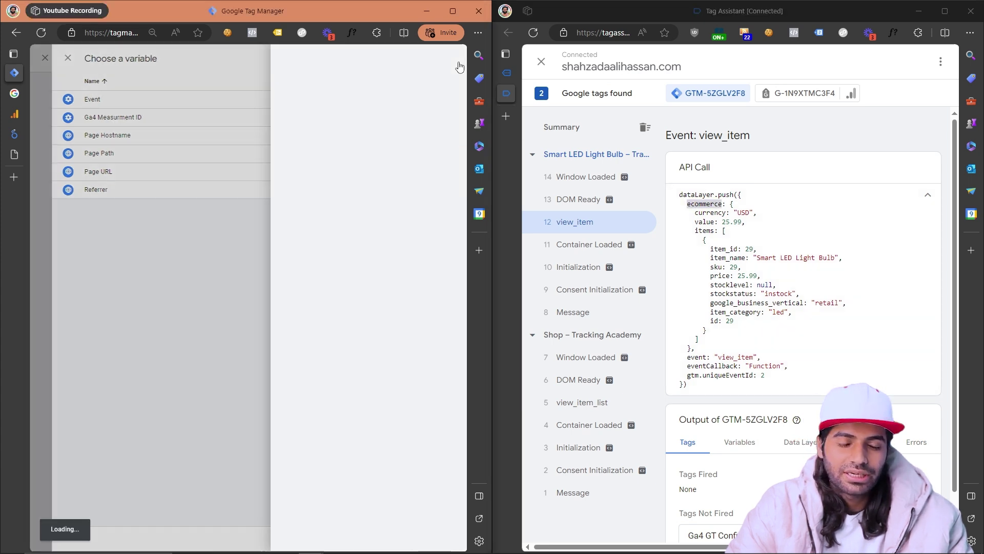
left_click(250, 126)
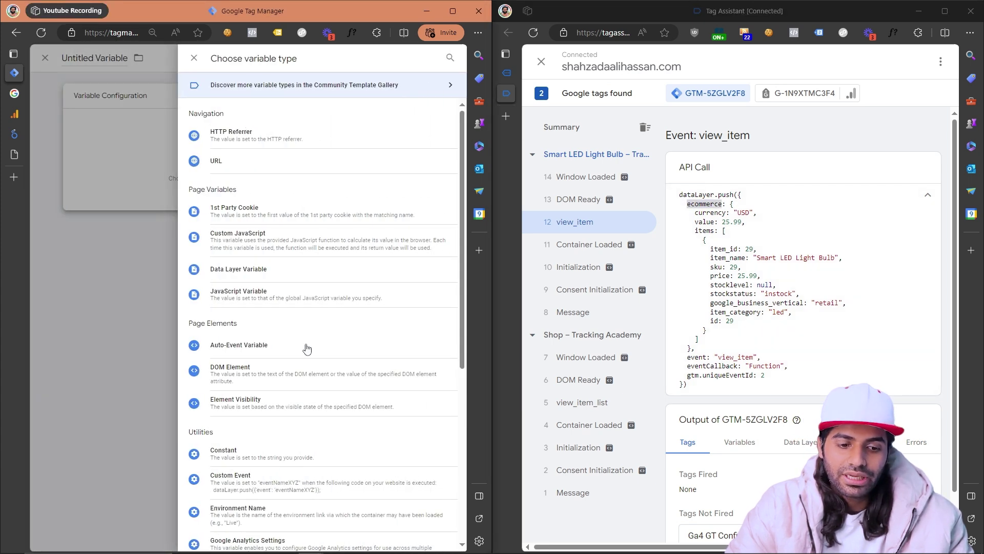
left_click(239, 269)
left_click(180, 190)
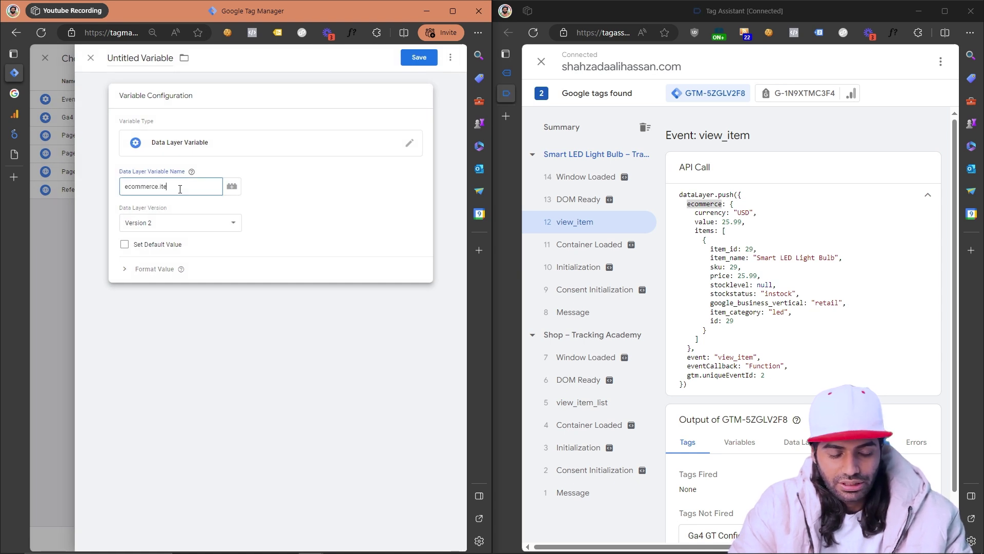
key("BackSpace")
key("ctrl+a")
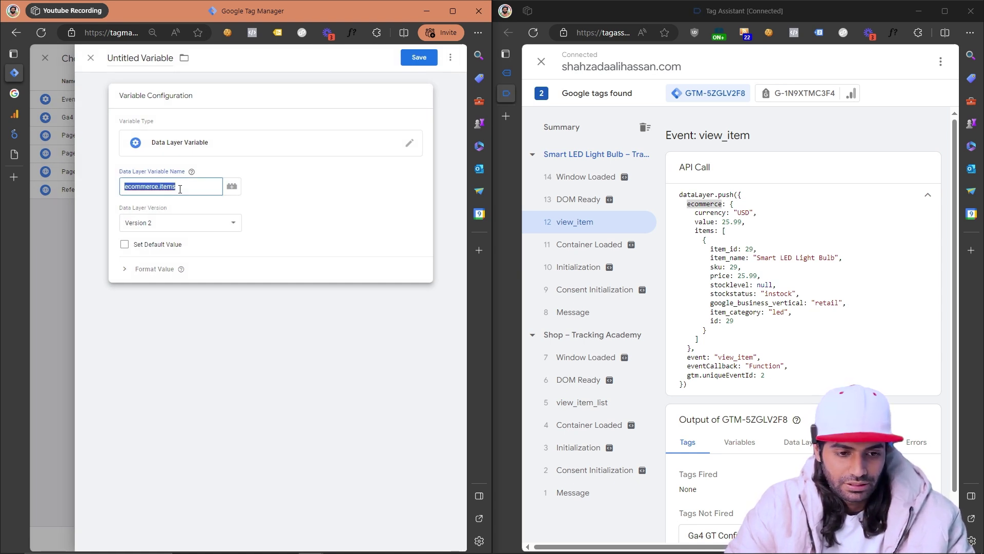
key("ctrl+c")
left_click(125, 55)
type("DLV-")
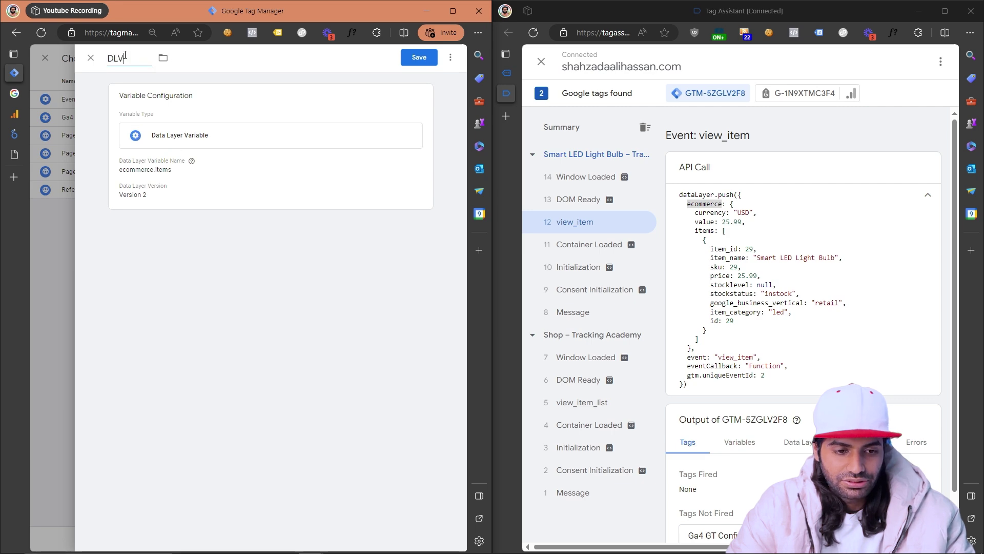
key("ctrl+v")
left_click(428, 59)
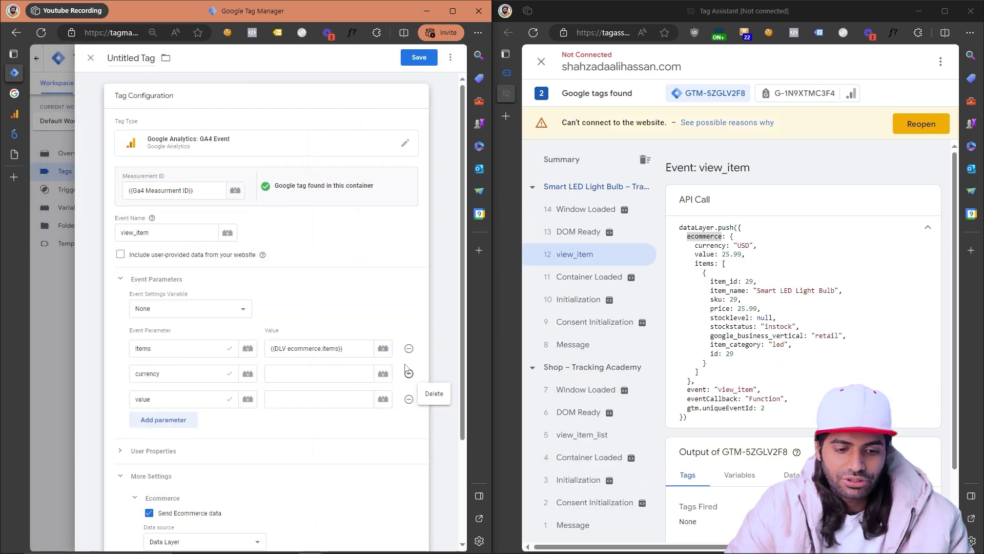
Give currency a new Data Layer Variable reading ecommerce.currency, saved as DLV ecommerce.currency
left_click(383, 373)
double_click(715, 246)
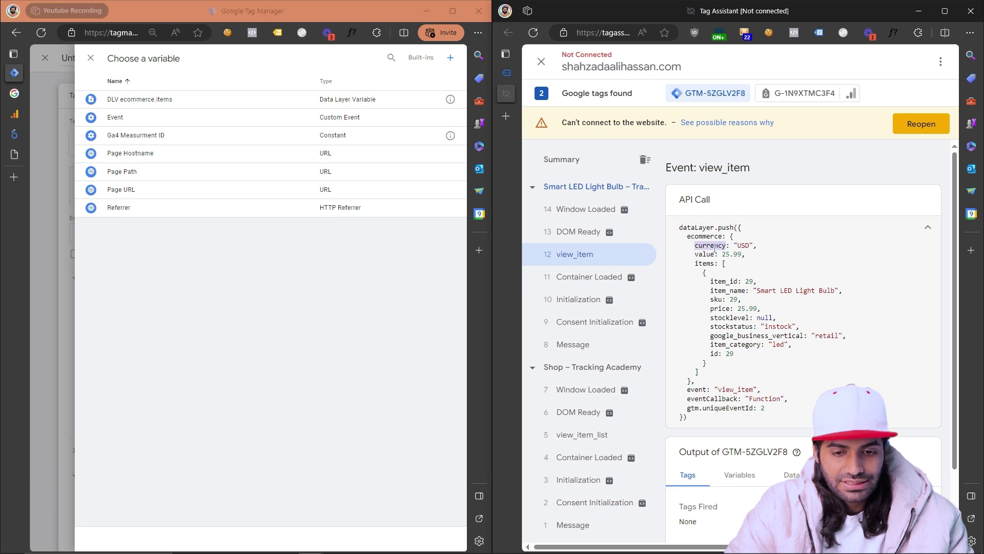
left_click(450, 59)
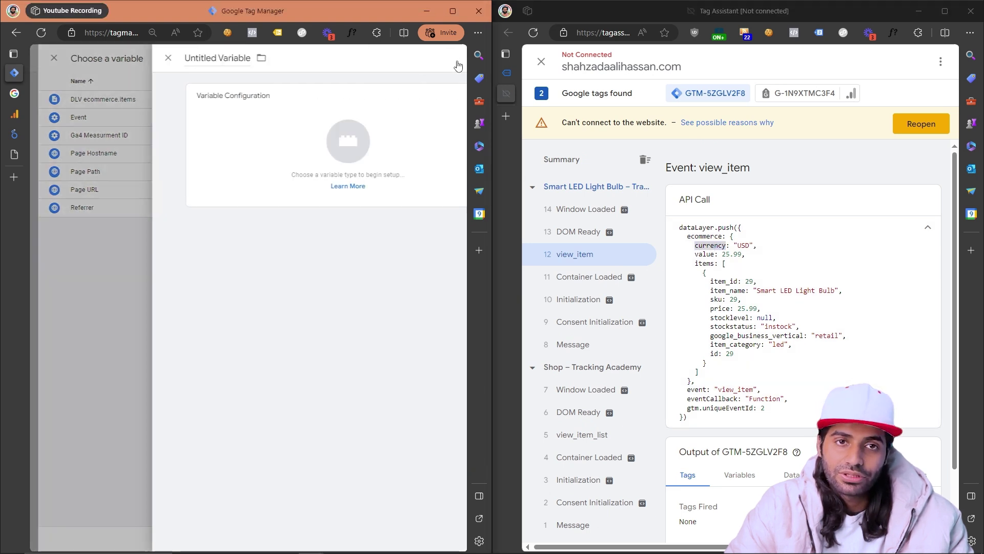
left_click(275, 114)
left_click(265, 271)
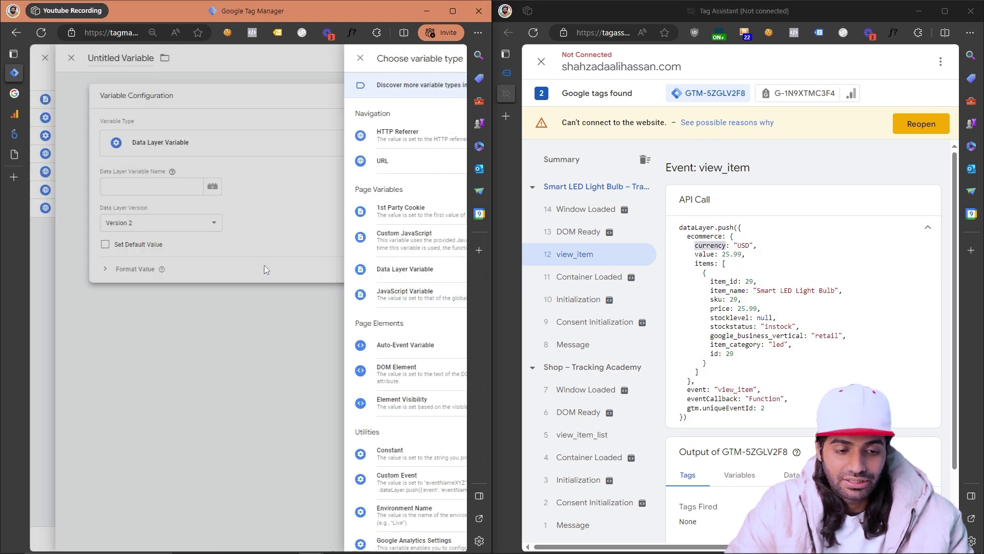
left_click(185, 190)
type("ecommerce.currency")
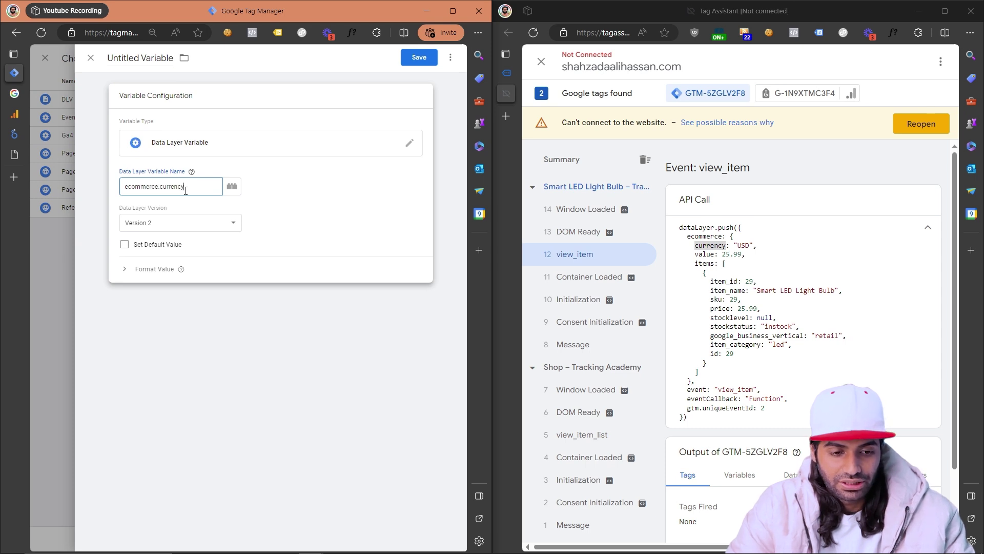
key("ctrl+a")
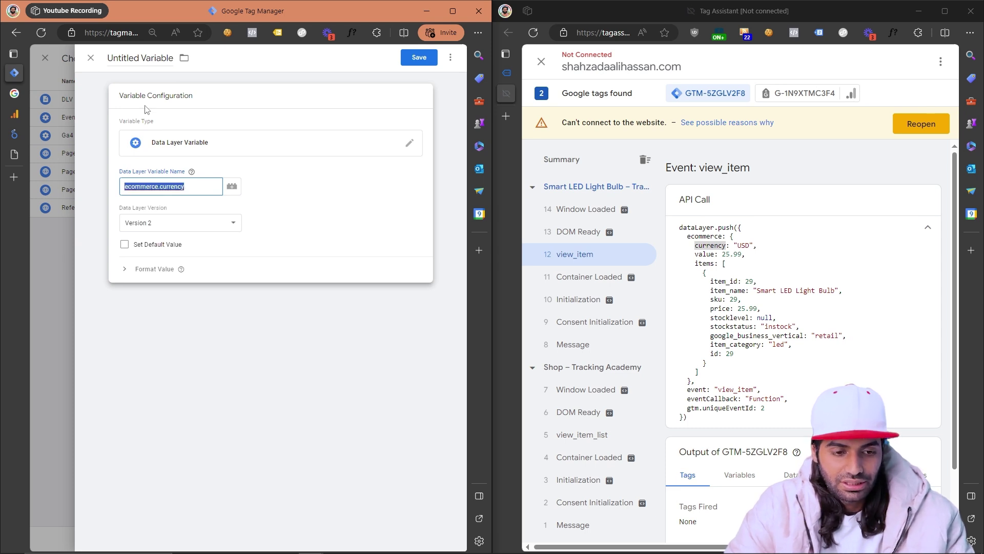
key("ctrl+c")
left_click(109, 59)
type("DLV")
key("ctrl+v")
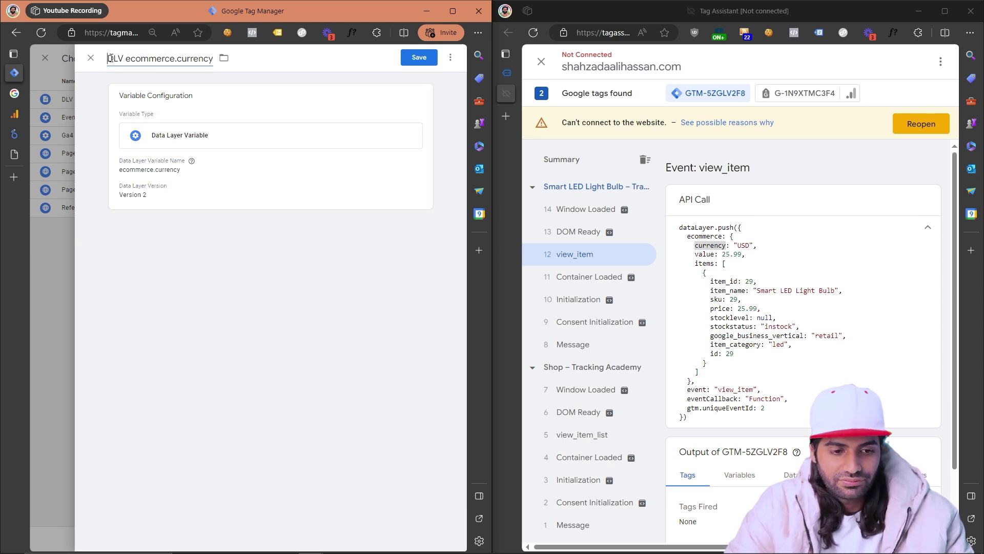
left_click(419, 57)
Give value a new Data Layer Variable reading ecommerce.value, saved as DLV ecommerce.value
double_click(704, 254)
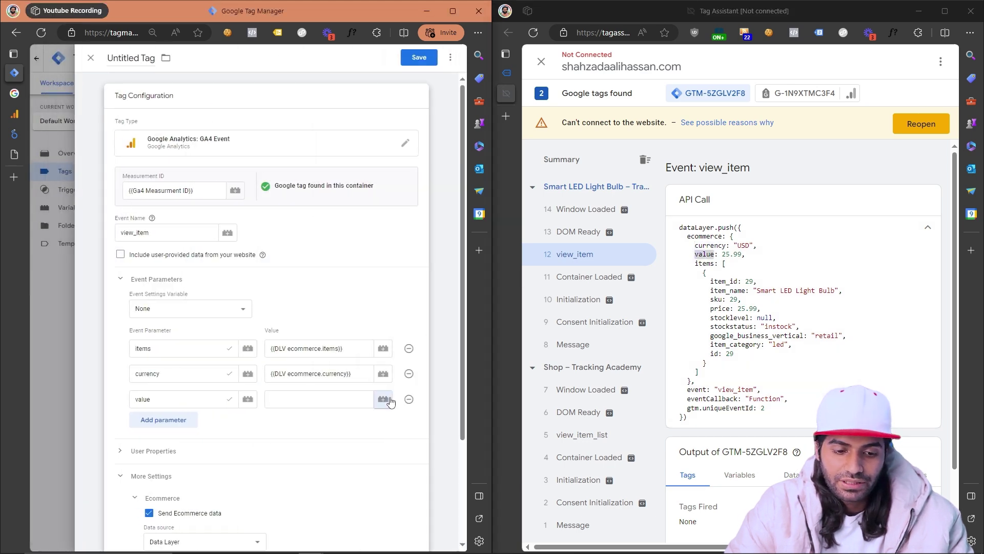
left_click(383, 399)
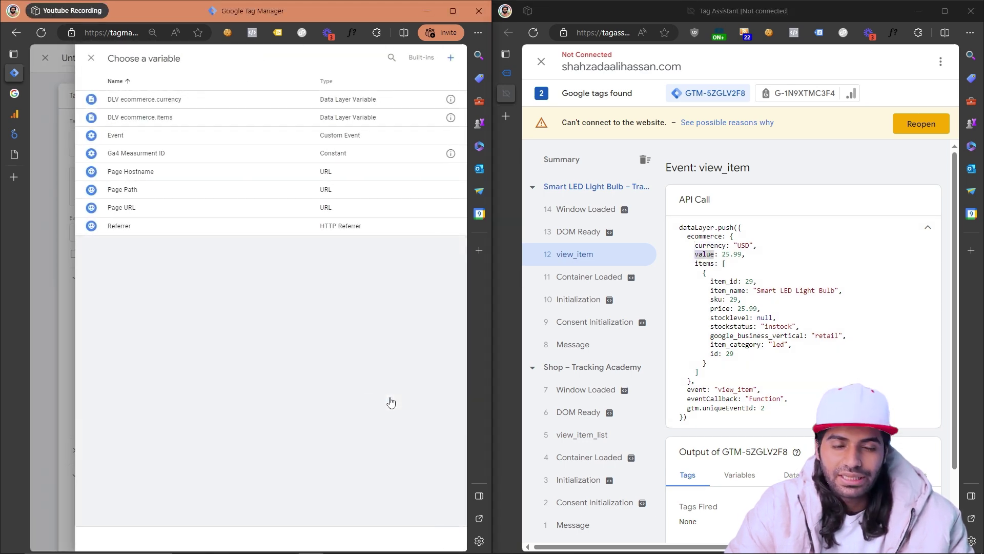
left_click(449, 59)
left_click(323, 156)
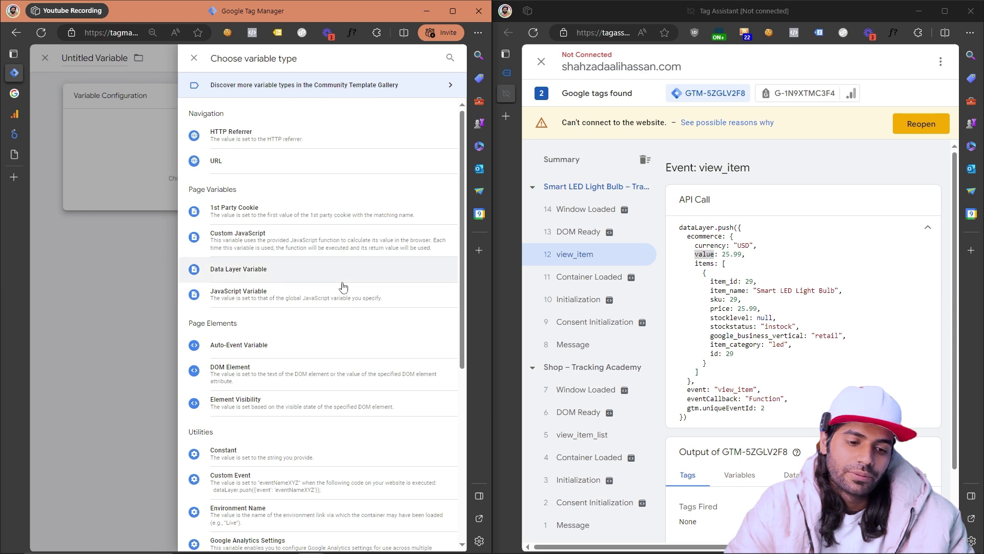
left_click(292, 265)
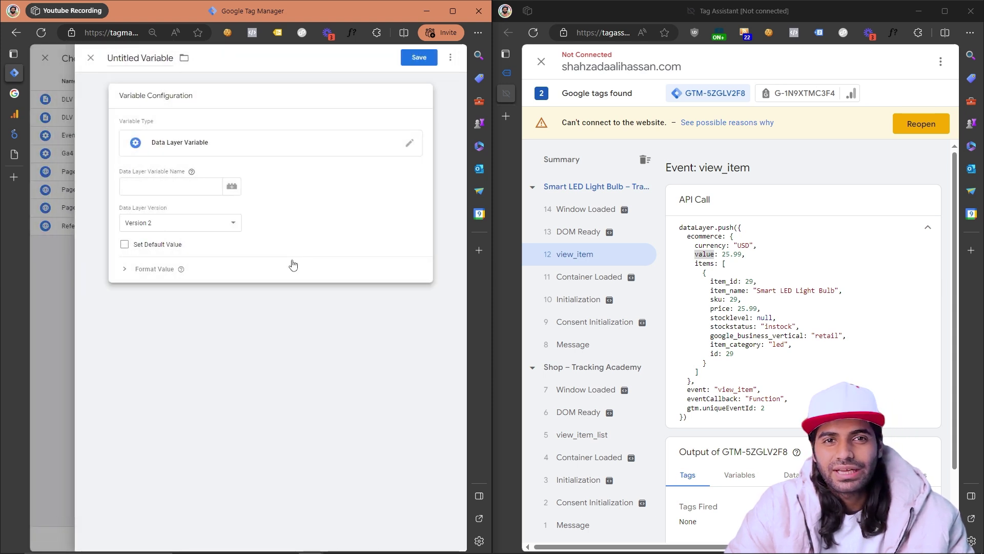
left_click(175, 191)
type("e")
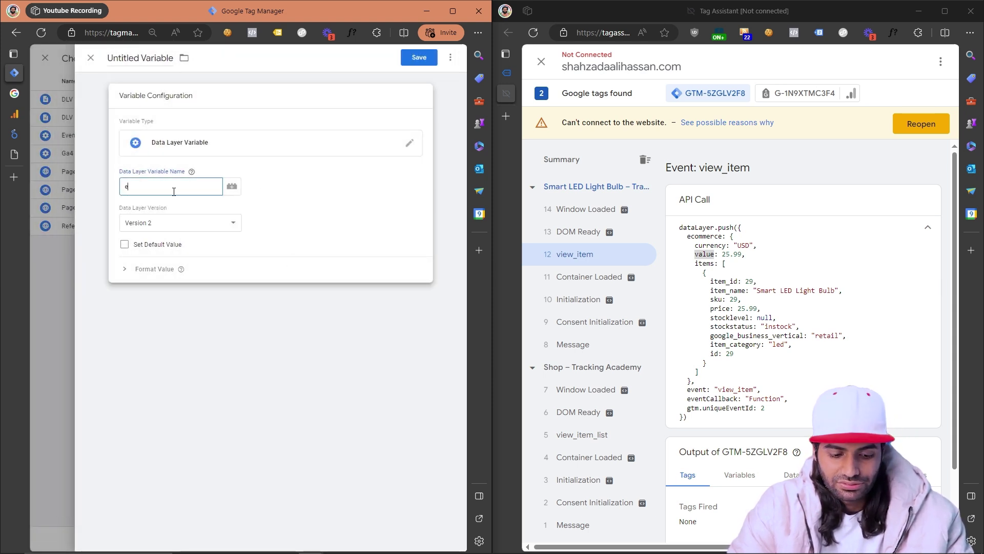
type("commerce.value")
key("ctrl+a")
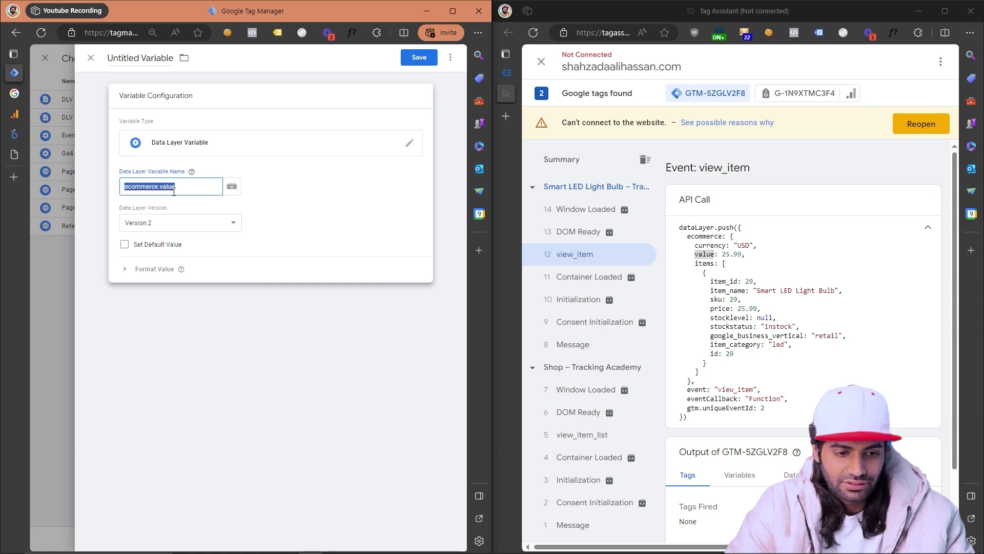
left_click(125, 62)
type("D")
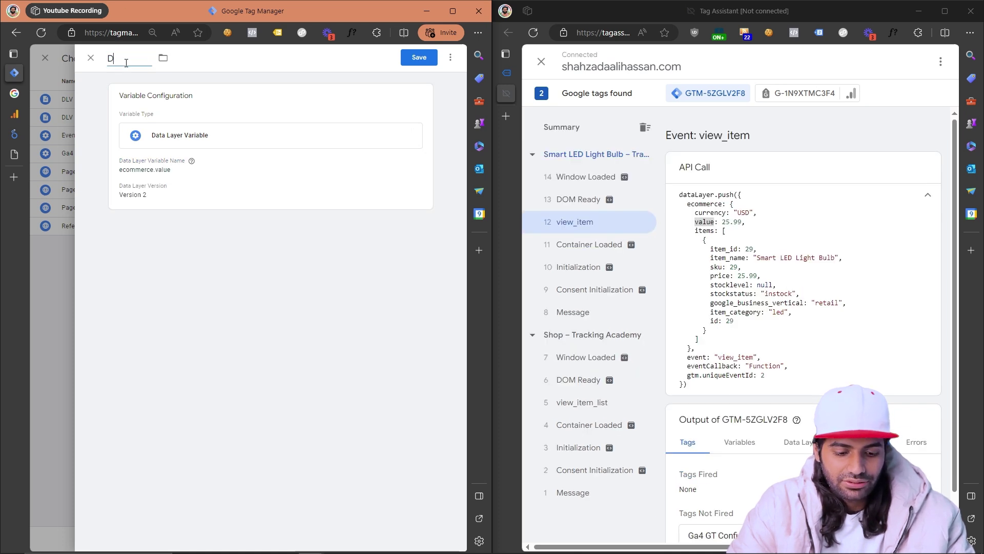
type("LV")
key("ctrl+v")
left_click(419, 56)
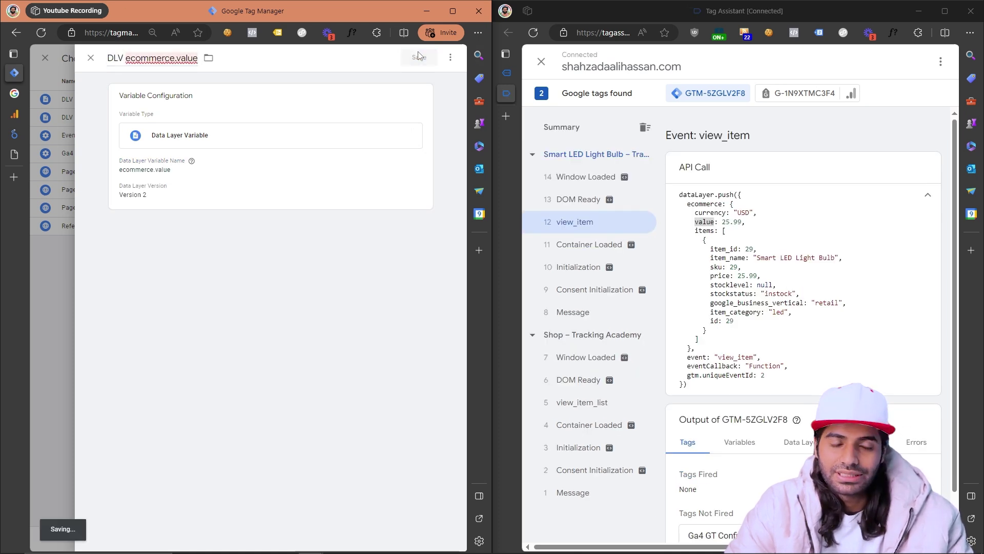
Turn off Send Ecommerce data, name the tag 'Ga4 EEC View Item', and save it
scroll(252, 348, "down", 1)
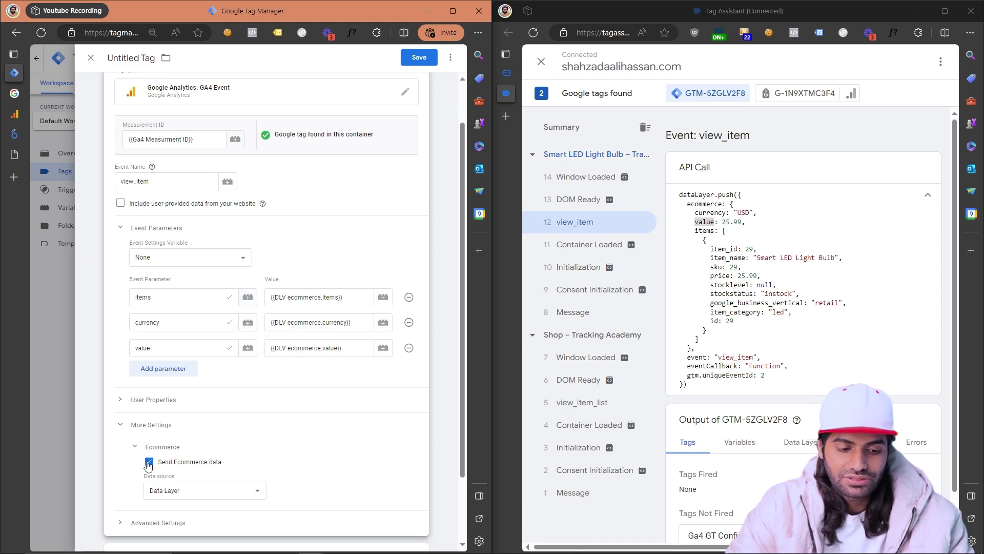
left_click(149, 463)
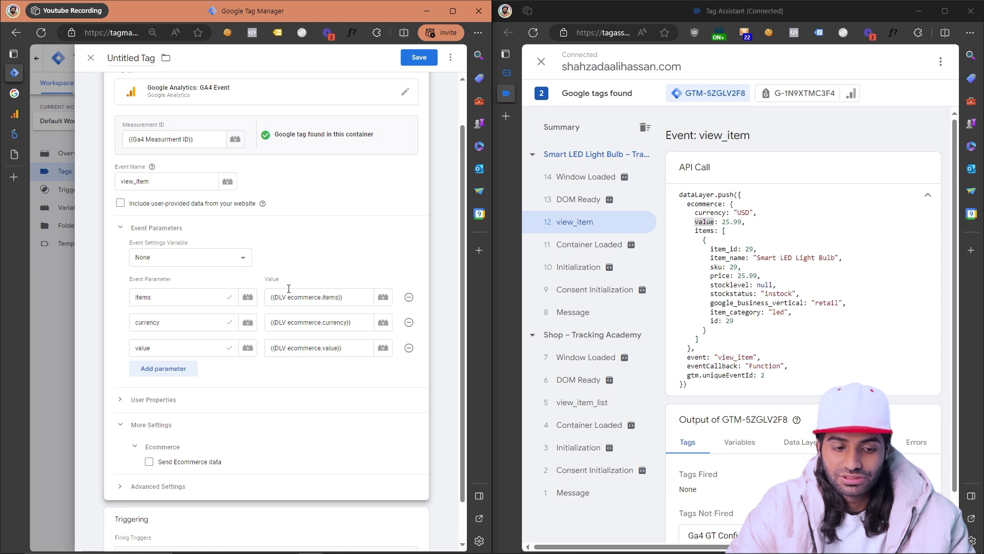
left_click(132, 62)
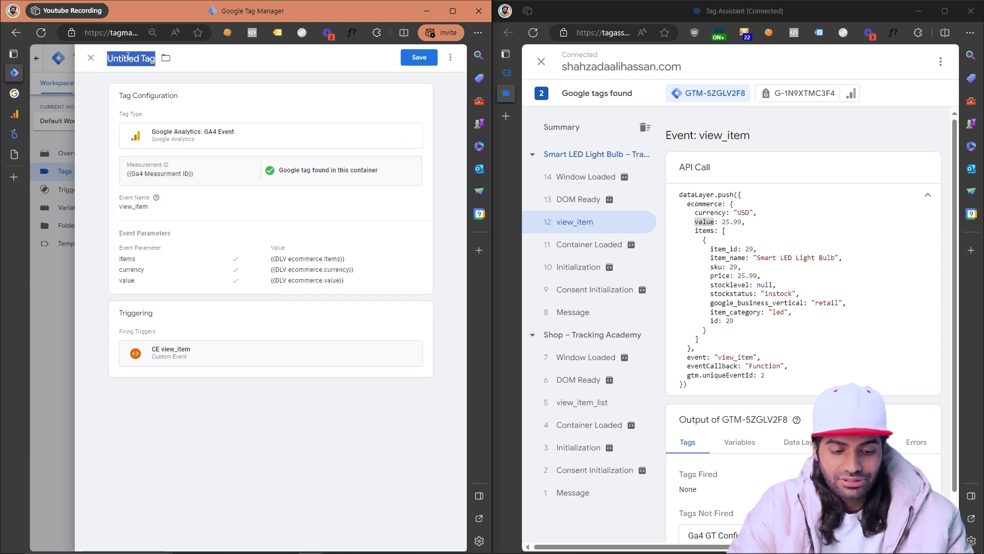
type("Ga4 E")
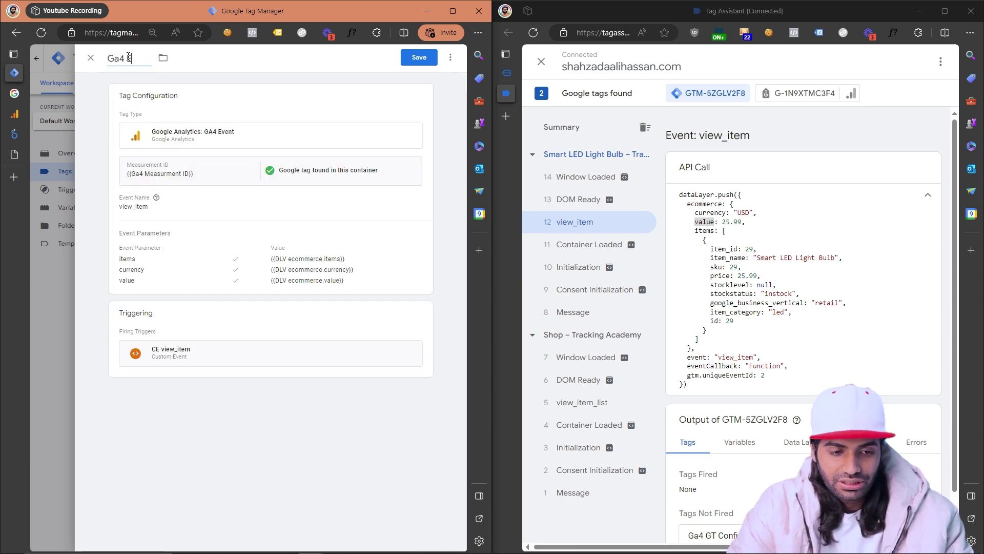
type("EC View Item")
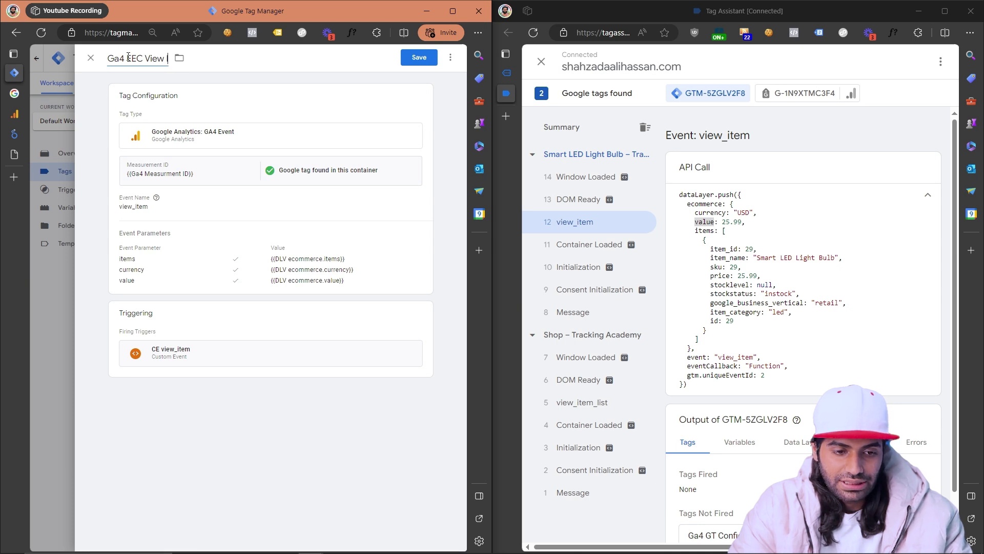
left_click(420, 57)
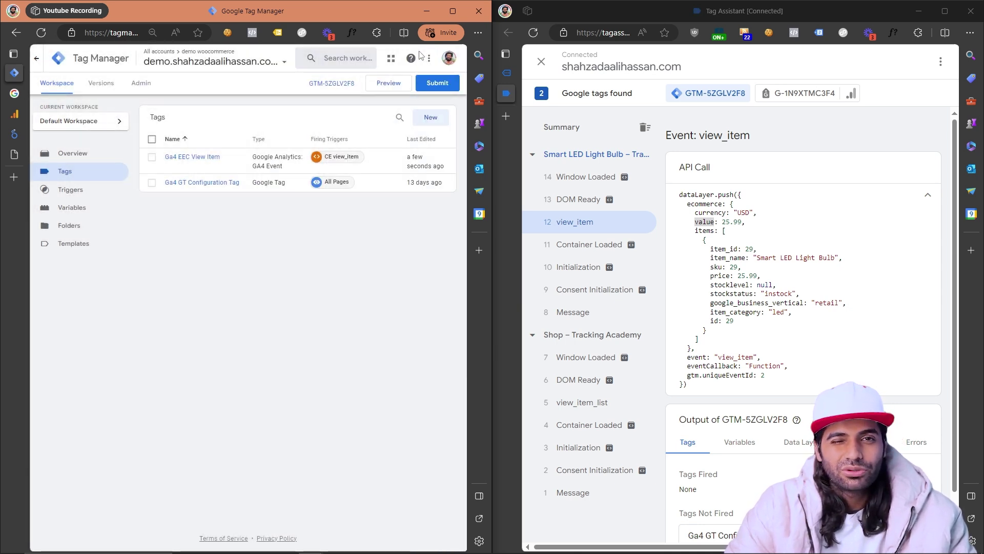
Start preview mode, moving Tag Assistant into the left window zoomed to 80%
left_click(389, 86)
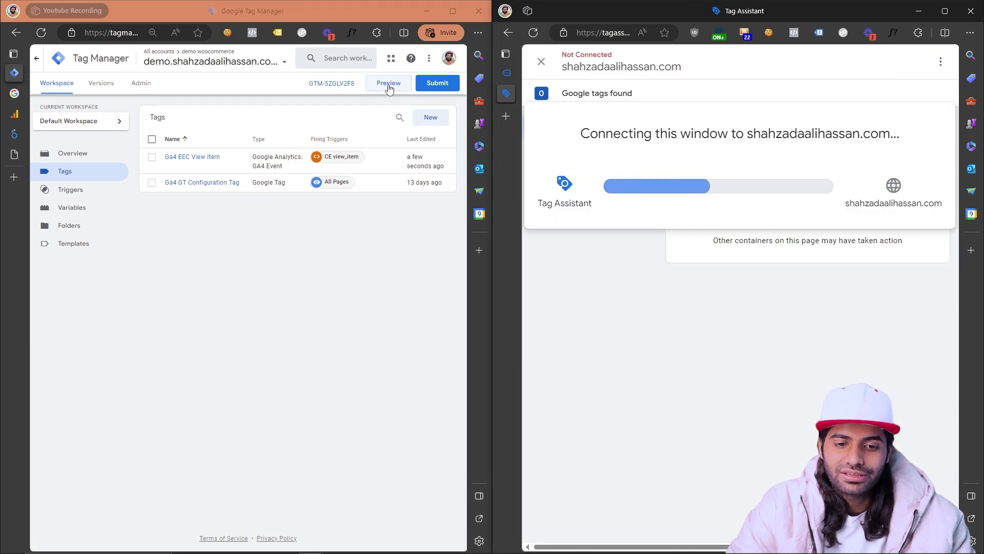
mouse_move(509, 96)
left_click_drag(509, 96, 21, 115)
key("ctrl+minus")
key("ctrl+minus")
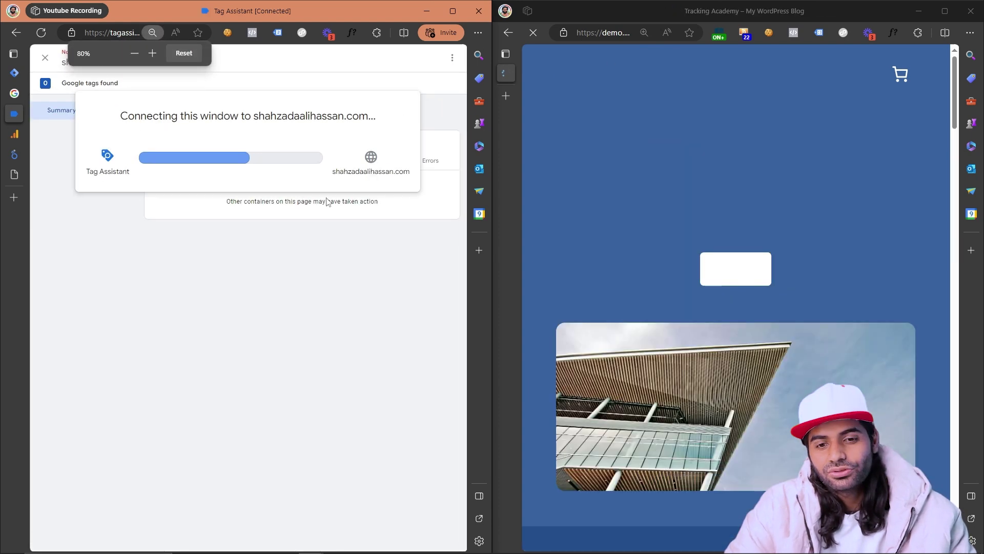
Browse to the Shop page and open the Vintage Canvas Backpack product
left_click(722, 76)
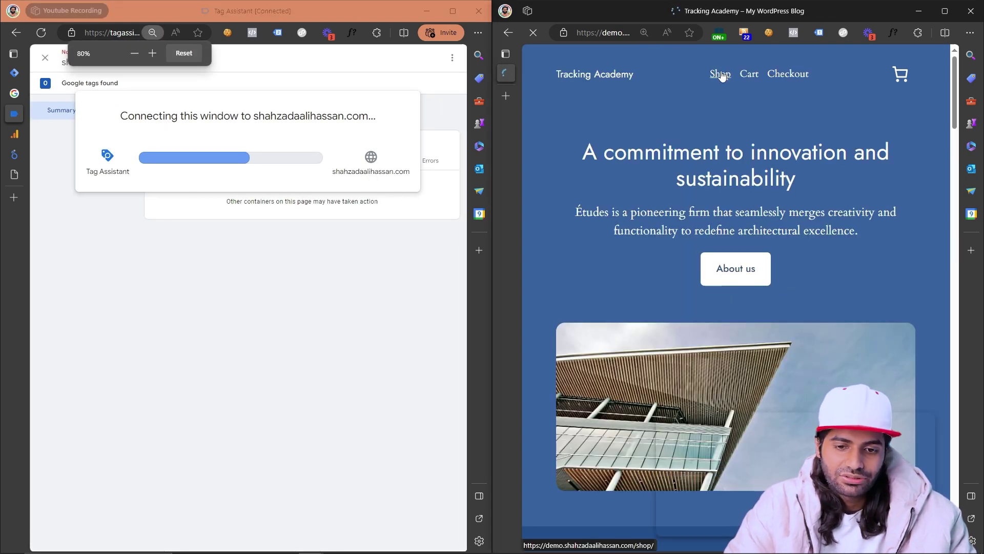
scroll(841, 245, "down", 1)
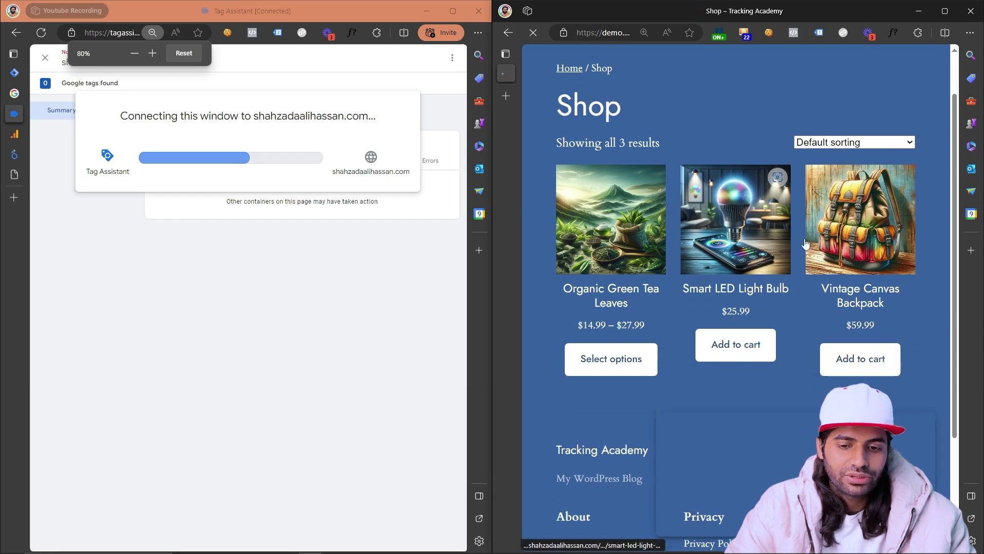
left_click(841, 245)
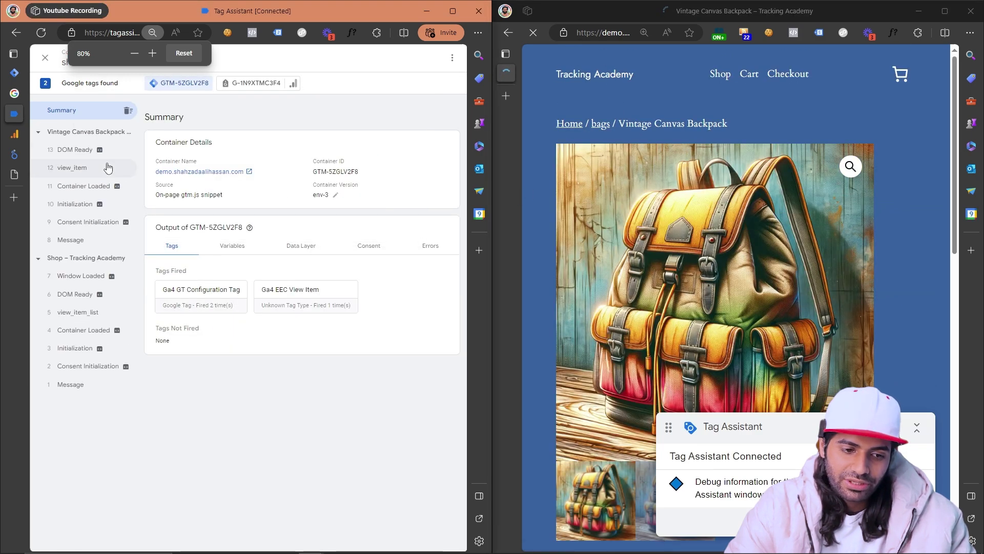
Inspect the view_item events and open the View Item hit sent to G-1N9XTMC3F4
left_click(114, 169)
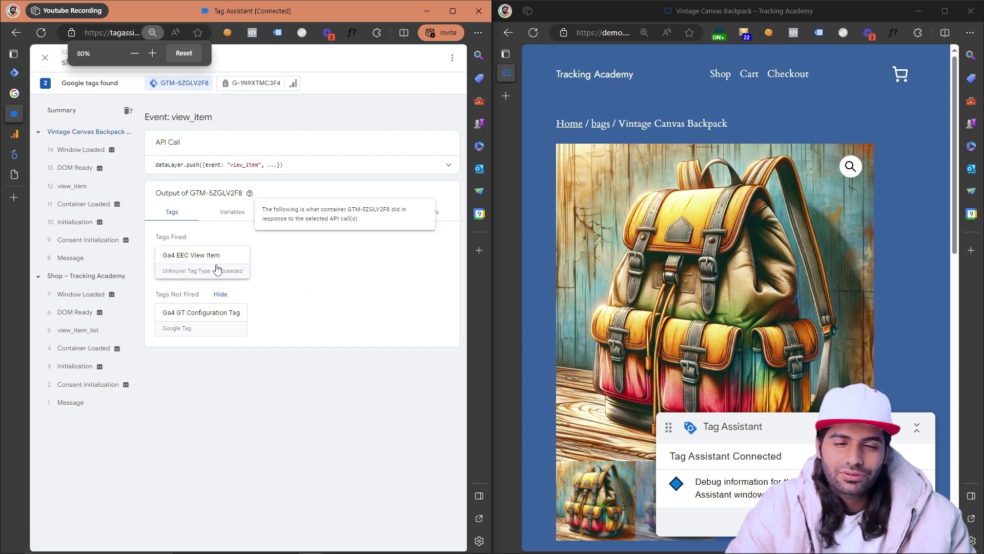
left_click(99, 186)
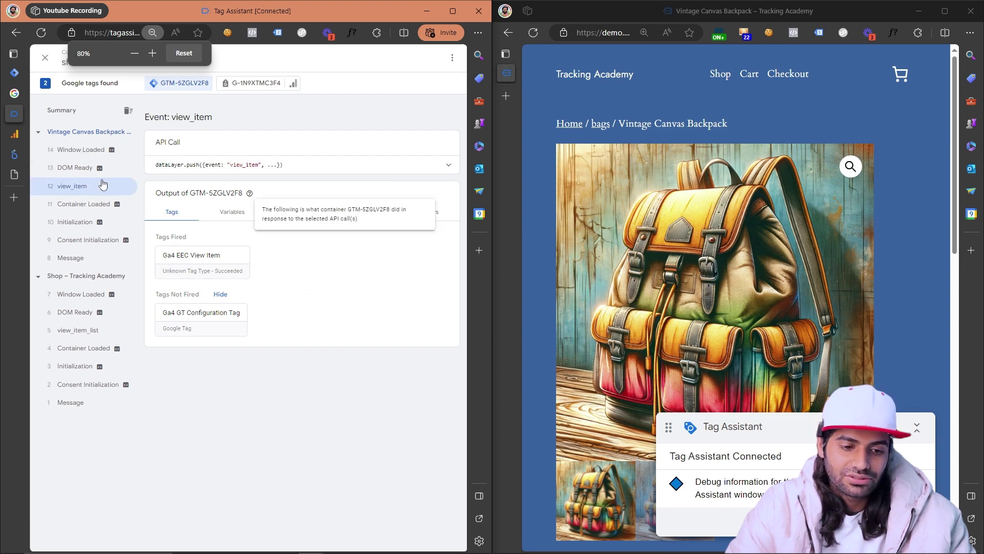
left_click(266, 87)
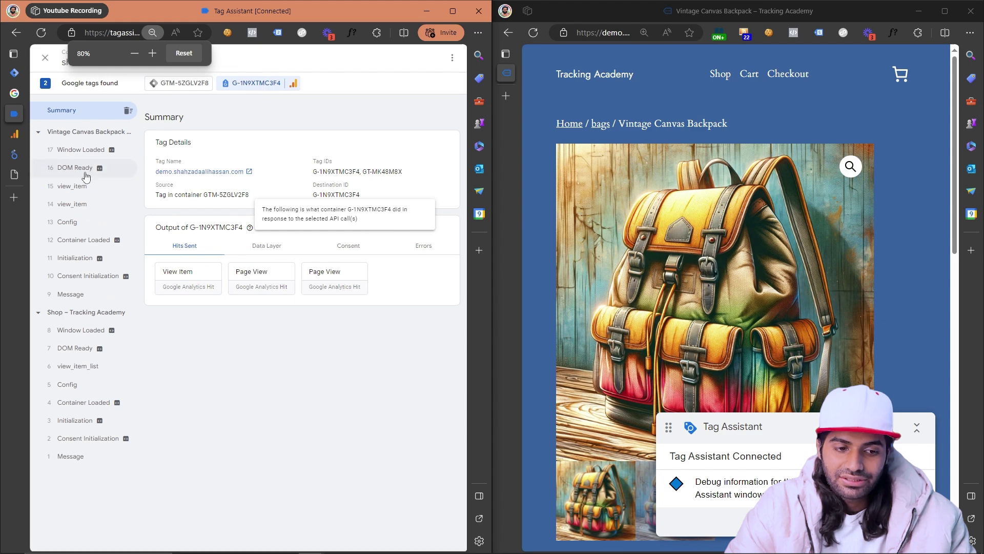
left_click(57, 190)
left_click(164, 244)
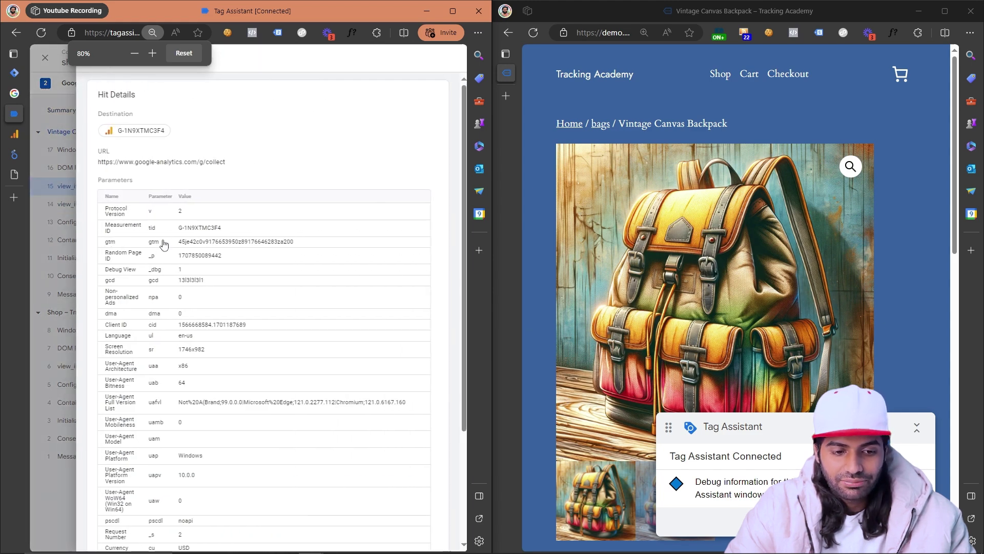
Verify the hit's parameters, including value and USD currency, then go to Analytics DebugView
scroll(237, 346, "down", 3)
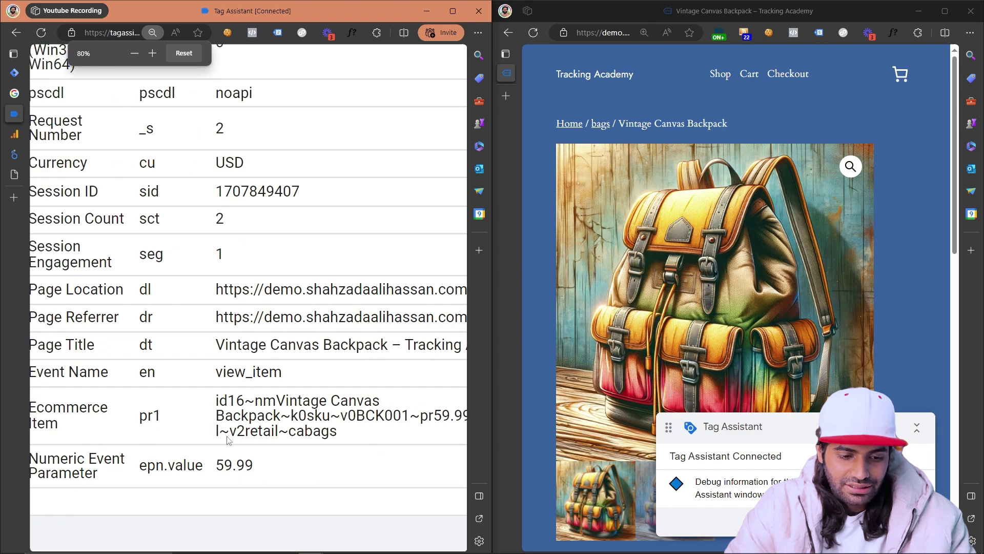
left_click_drag(379, 437, 139, 380)
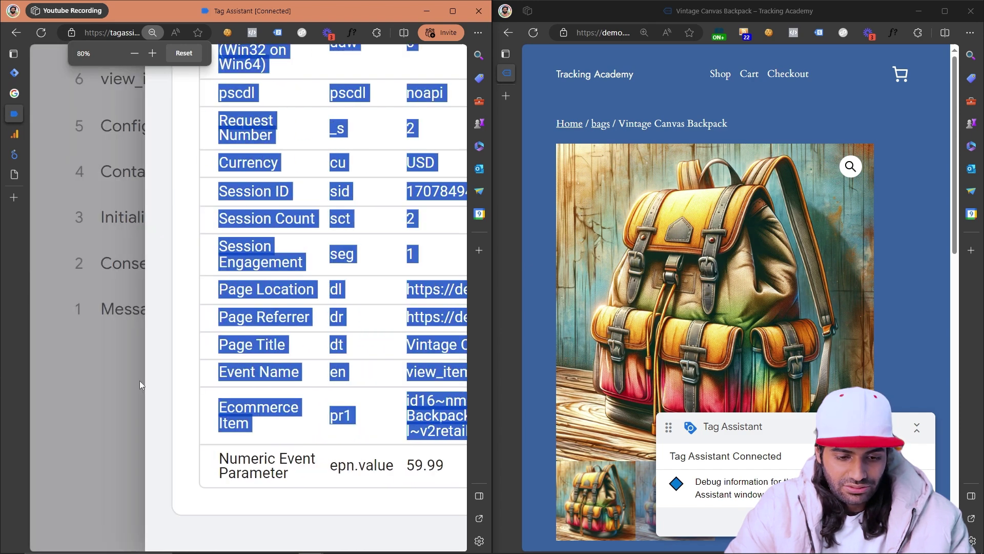
double_click(368, 466)
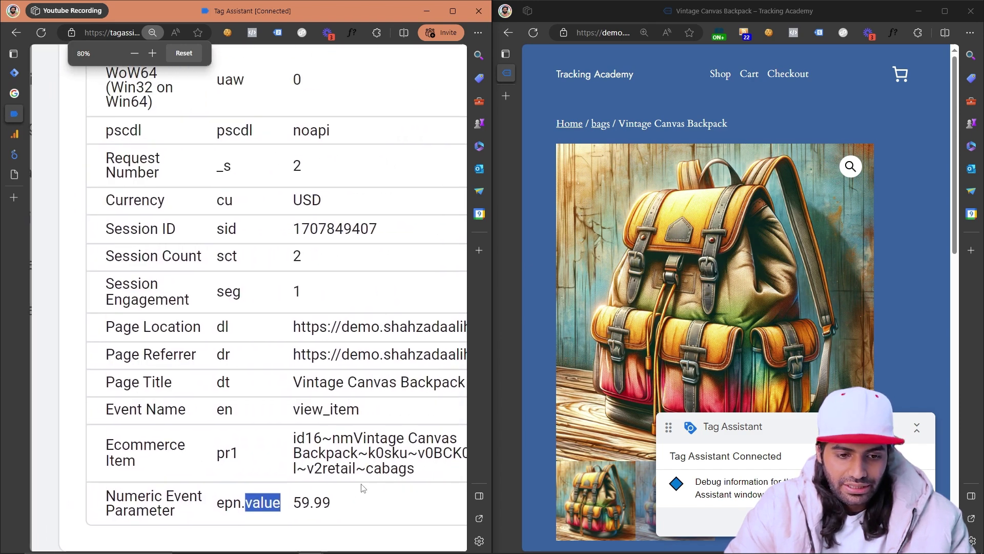
left_click_drag(322, 225, 152, 341)
scroll(289, 227, "down", 5)
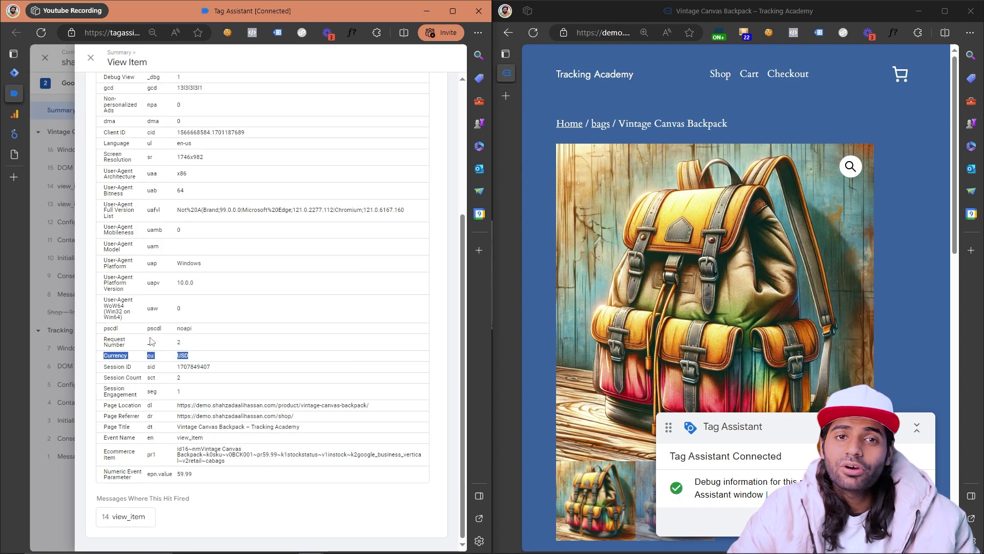
left_click(13, 111)
Place Analytics beside the product page and reload the page to fire view_item
left_click(452, 11)
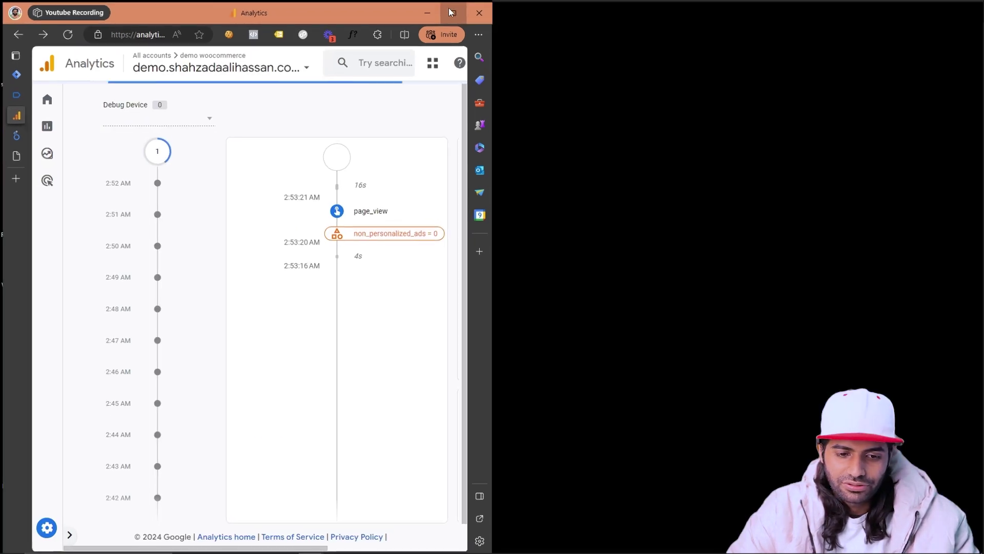
mouse_move(47, 527)
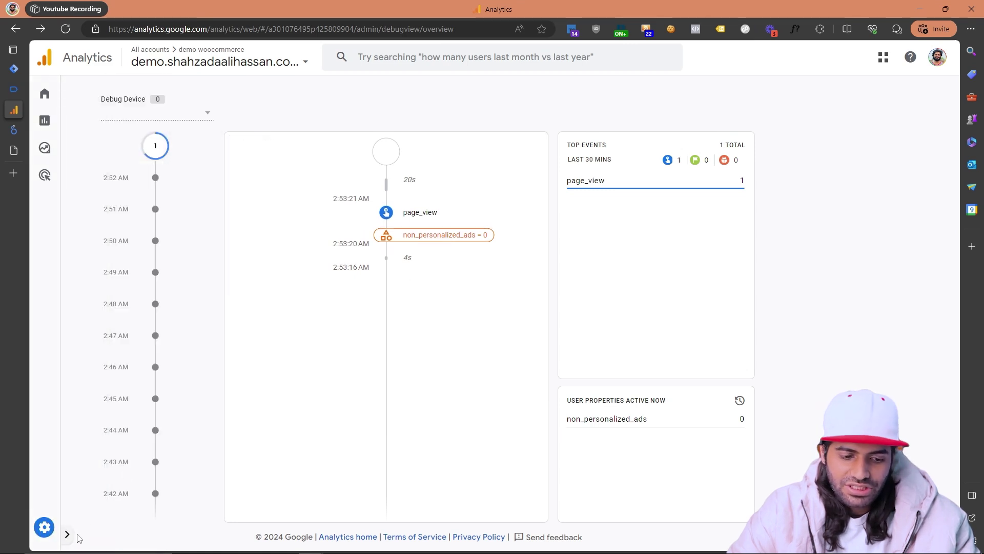
left_click(67, 534)
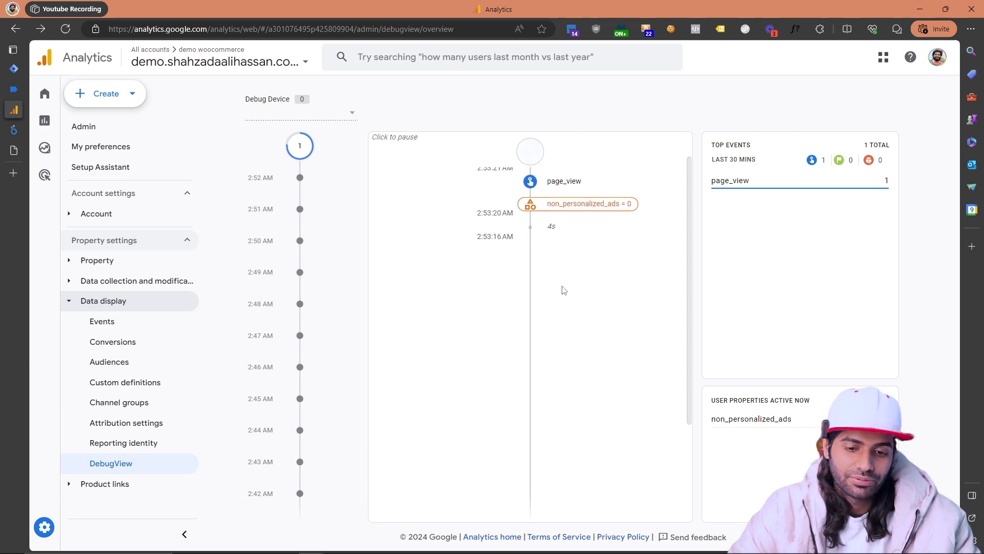
key("super+Left")
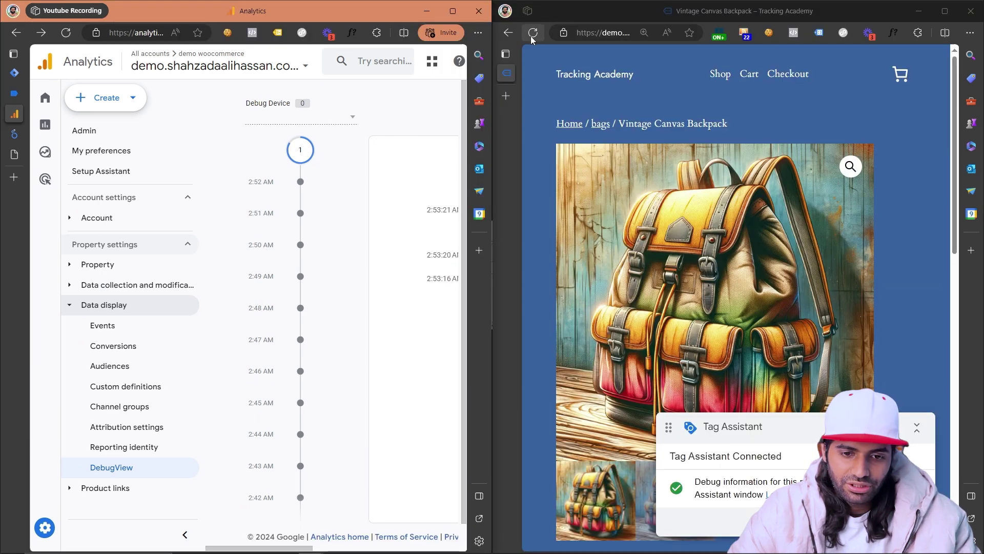
left_click(533, 35)
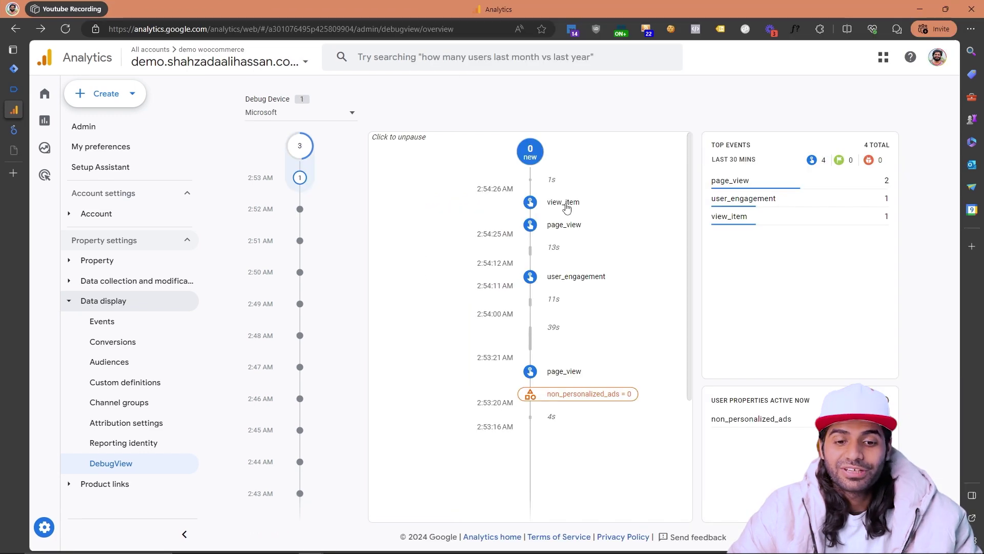
Check the DebugView view_item value, currency and Vintage Canvas Backpack item, then open Reports
left_click(566, 205)
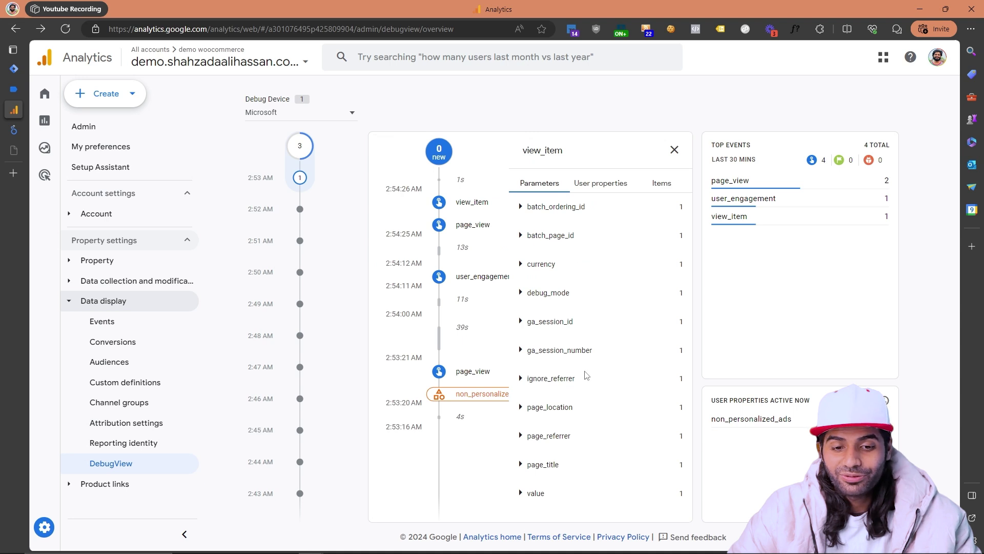
left_click(532, 492)
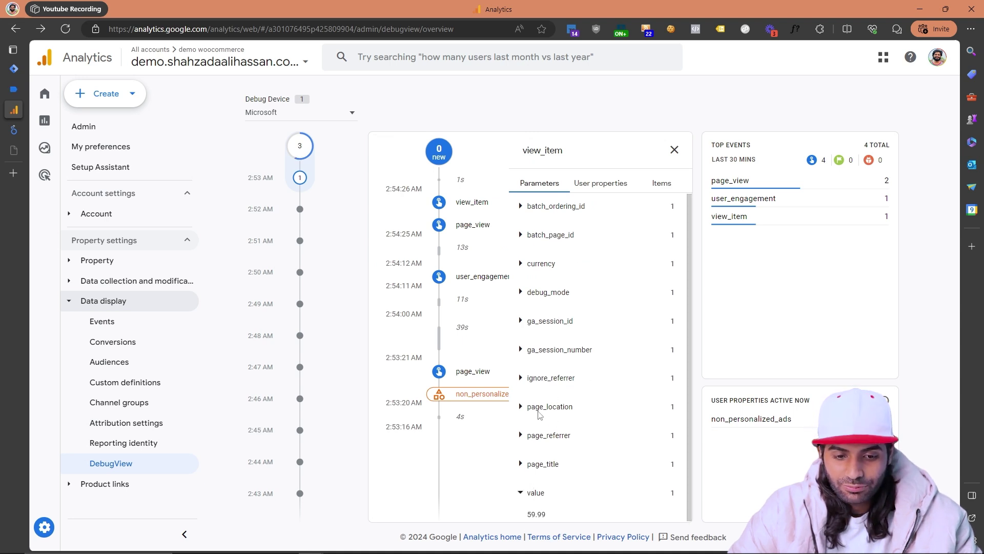
left_click(535, 272)
left_click(656, 186)
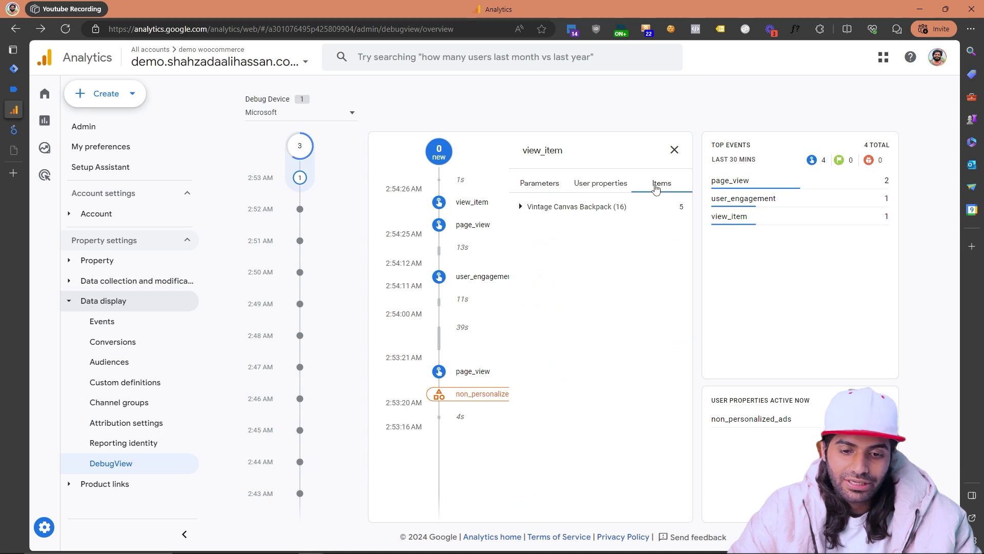
left_click(613, 208)
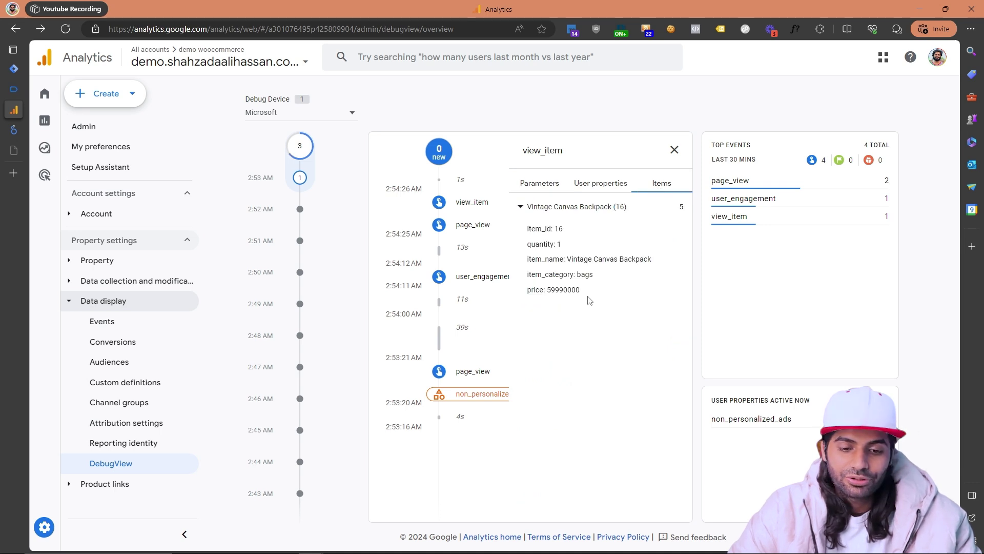
left_click_drag(588, 298, 530, 297)
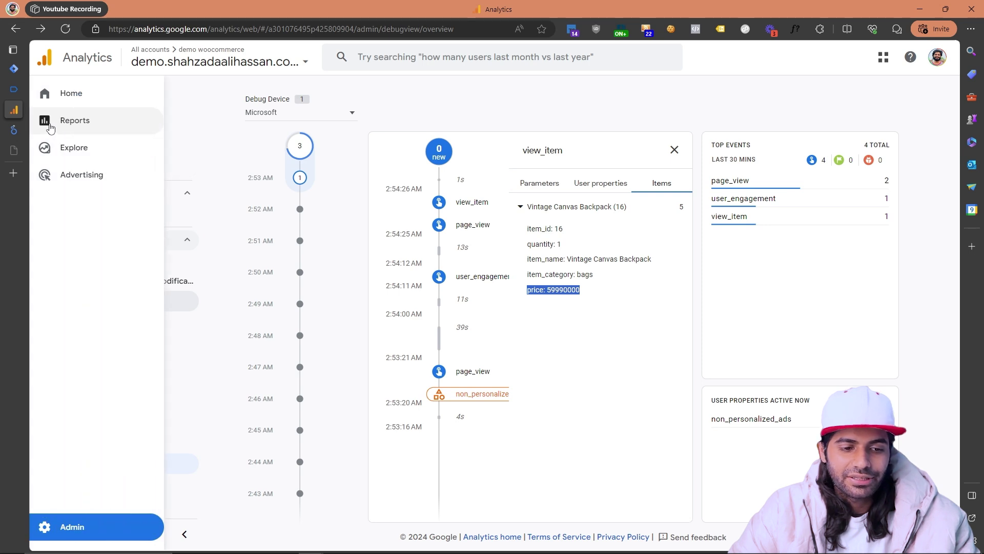
left_click(56, 121)
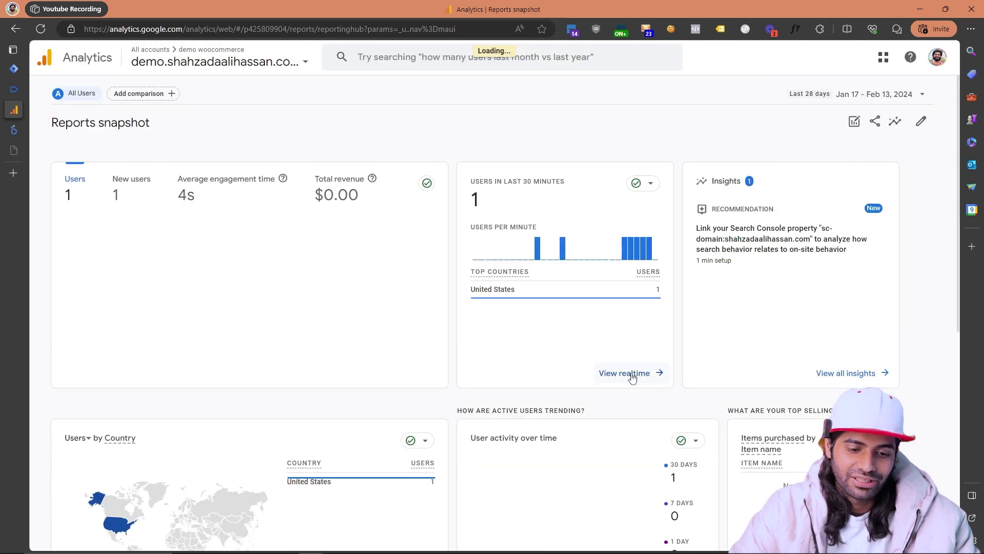
Confirm view_item appears in Realtime's Event count by Event name, then return to Tag Manager
left_click(824, 379)
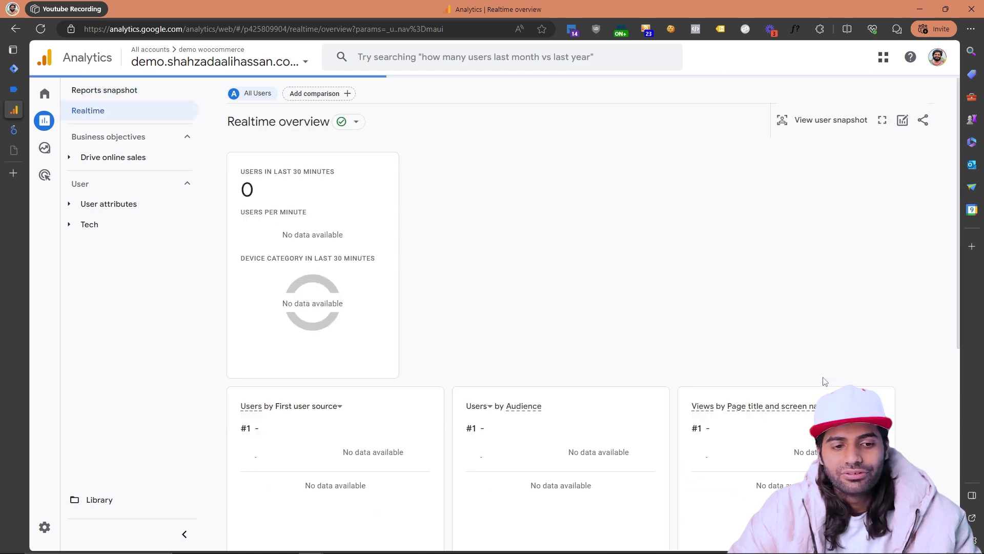
scroll(828, 364, "down", 6)
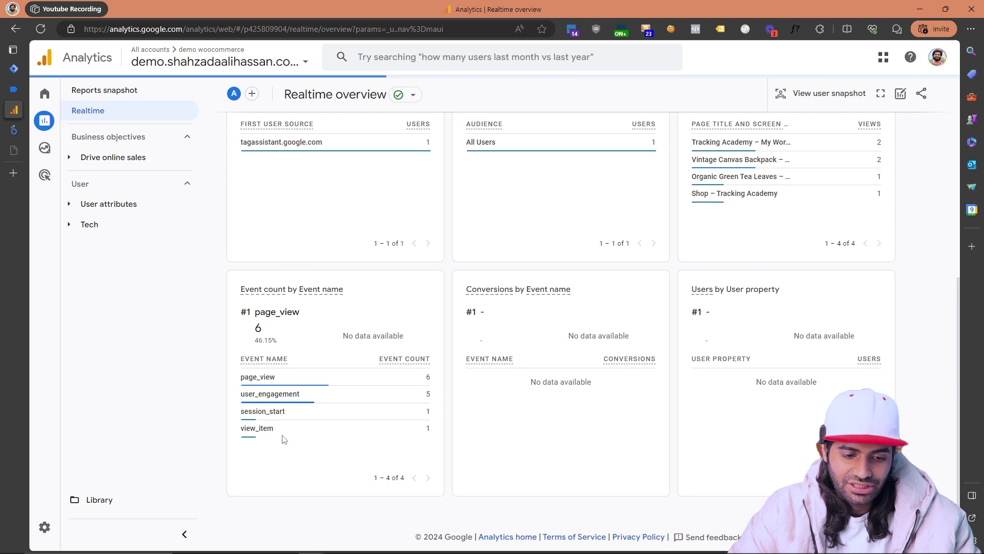
triple_click(248, 436)
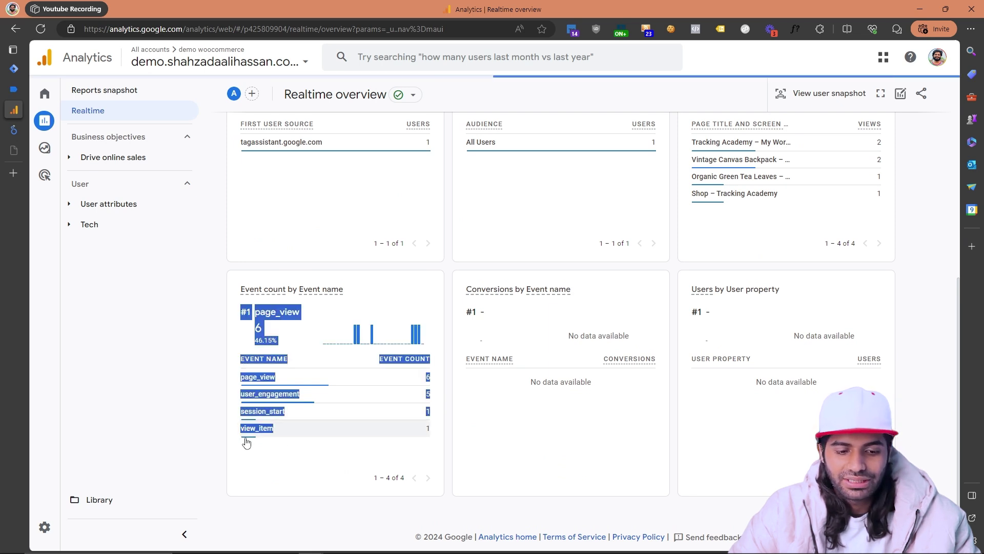
left_click(273, 464)
key("ctrl+1")
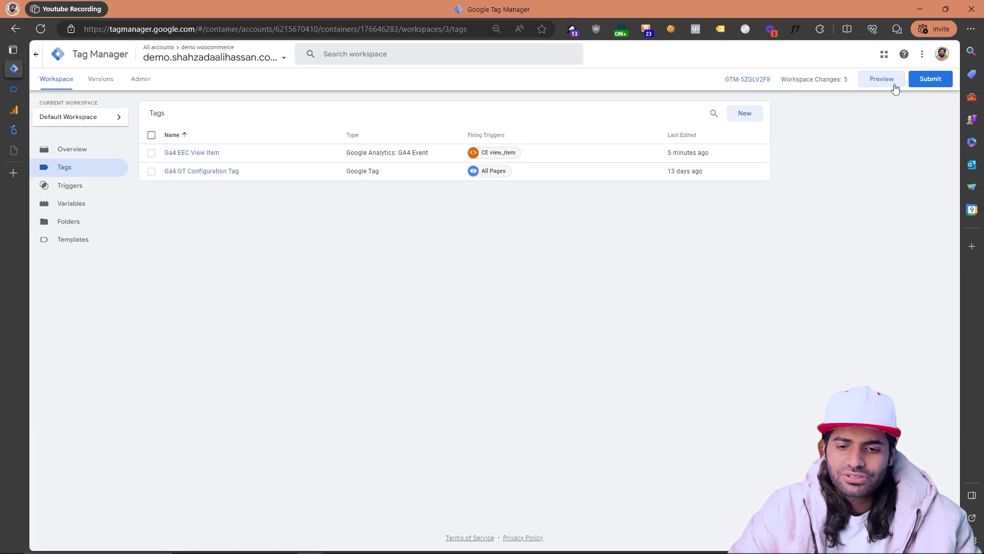
Publish the workspace as a version named with the author's name plus 'Ga4 Veiw Item'
left_click(923, 84)
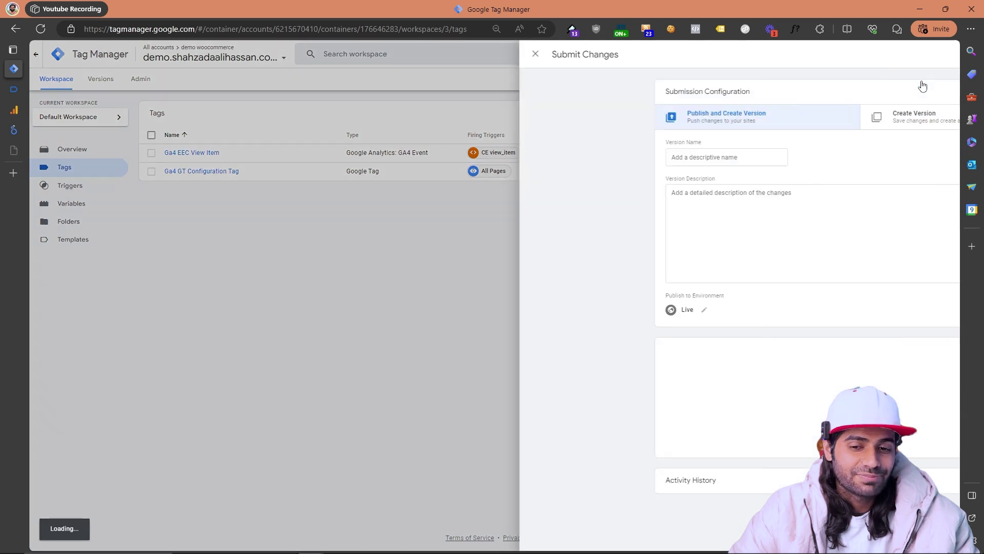
left_click(433, 160)
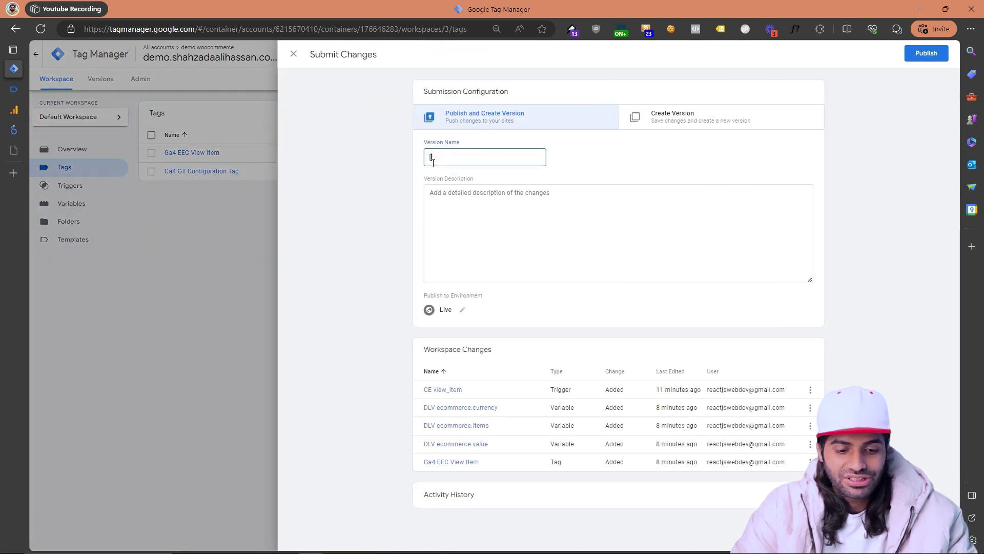
type("ShahzadaALiHassan ] Ga4 Veiw Item")
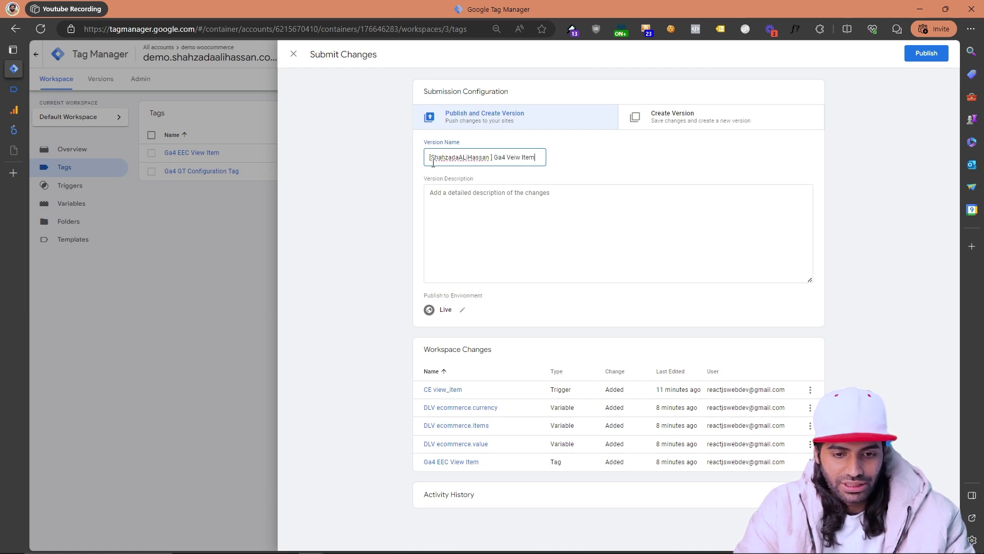
left_click(465, 161)
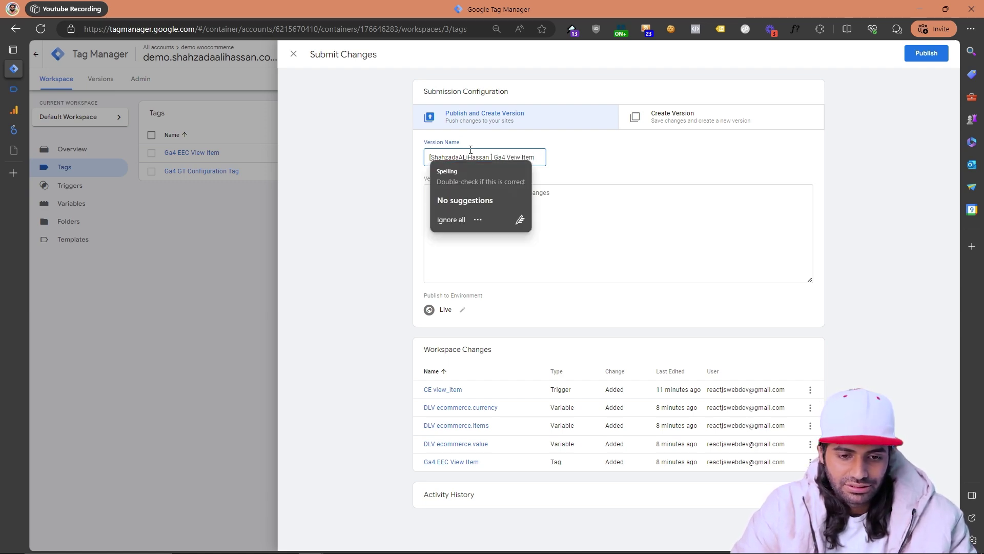
key("BackSpace")
type("l")
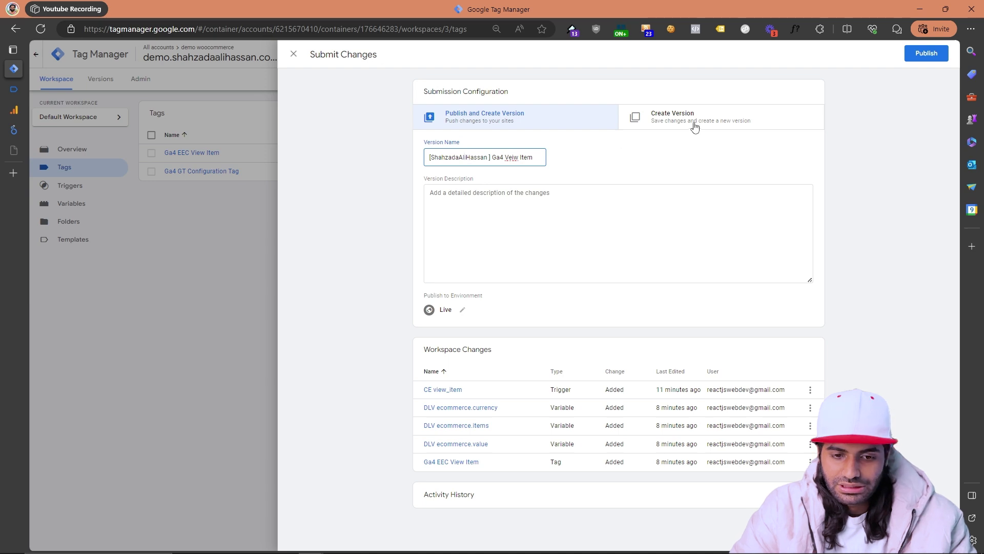
left_click(489, 160)
key("BackSpace")
type("]")
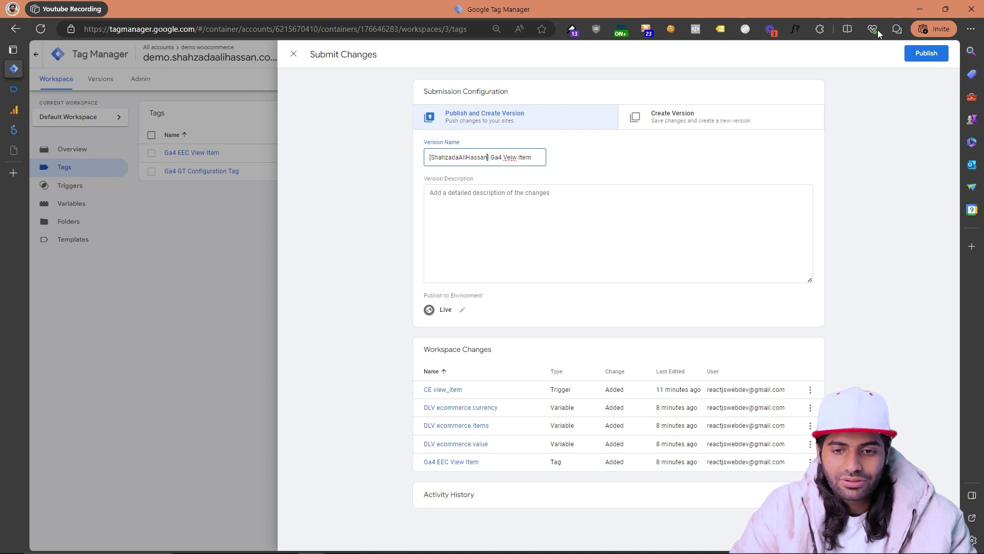
left_click(932, 54)
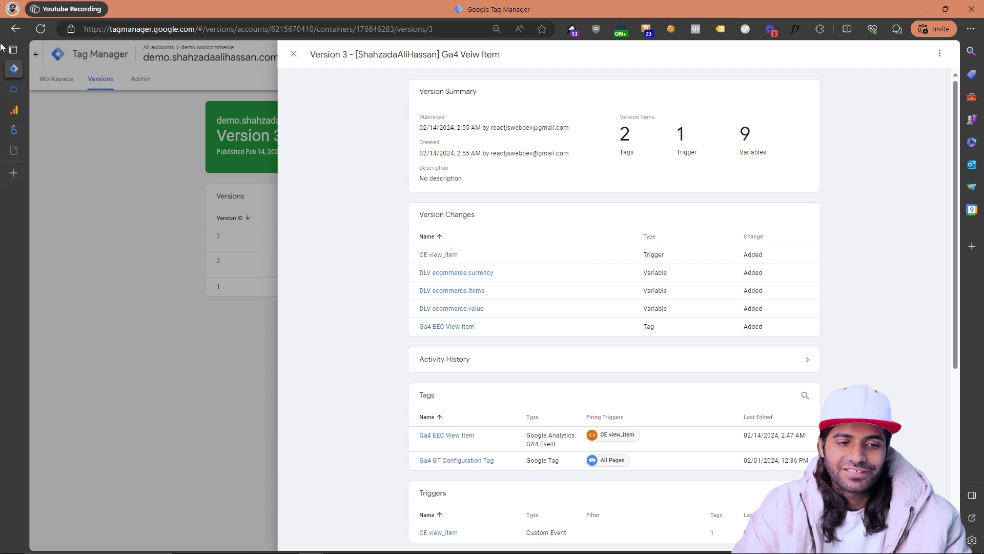
Switch to the Looker Studio GA4 Ecommerce Dashboard and scroll its Source table to the top
mouse_move(16, 113)
left_click(46, 129)
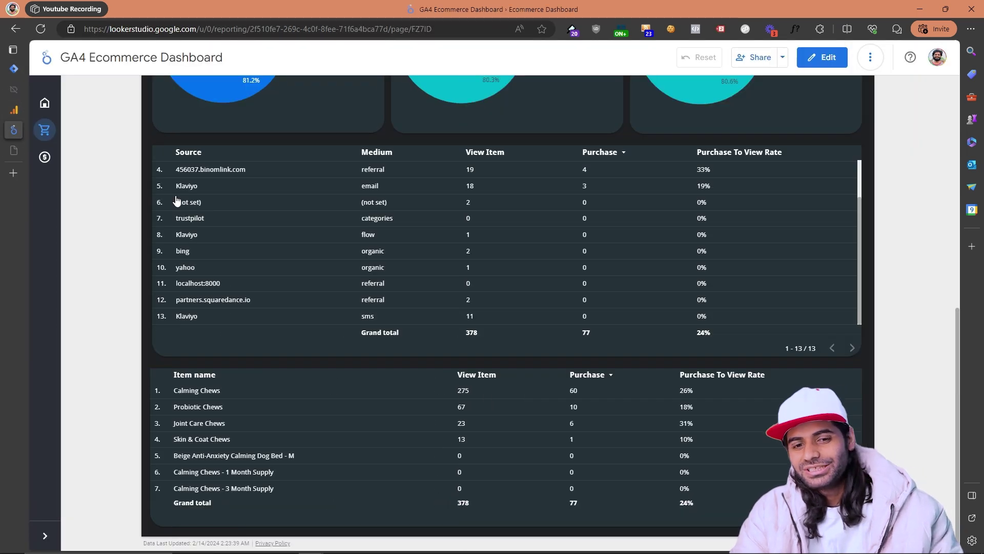
scroll(176, 201, "up", 3)
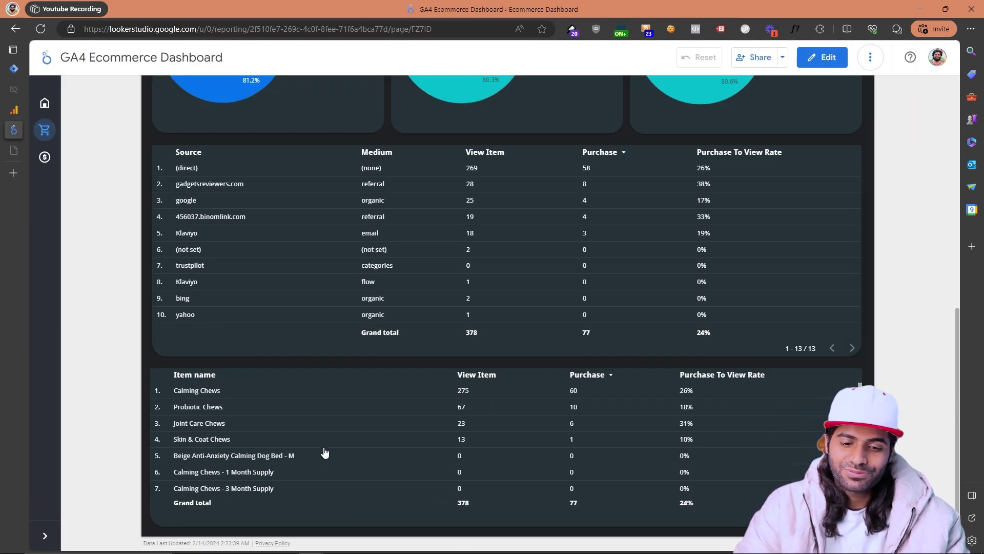